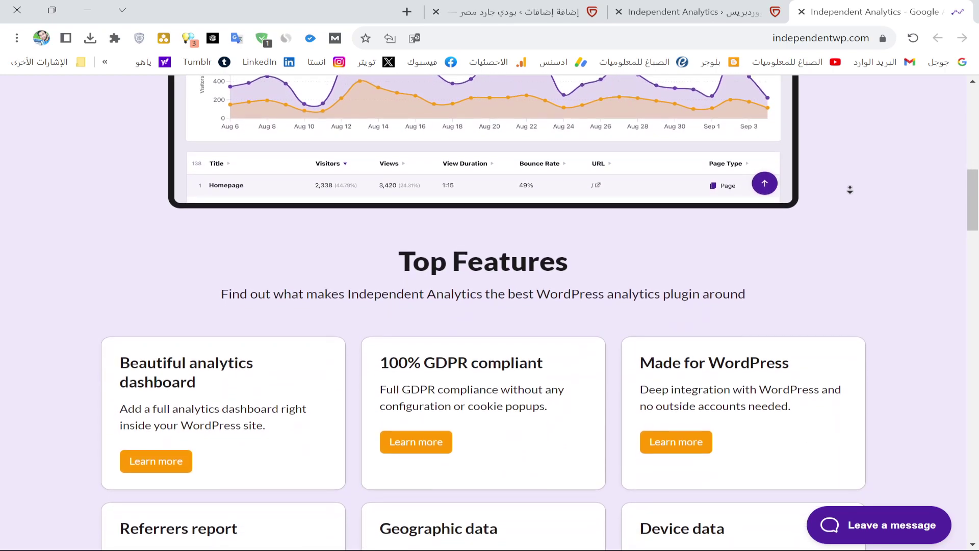
Look over the dashboard preview on the Independent Analytics website
{"action": "scroll", "coordinate": [875, 219], "scroll_direction": "up", "scroll_amount": 7}
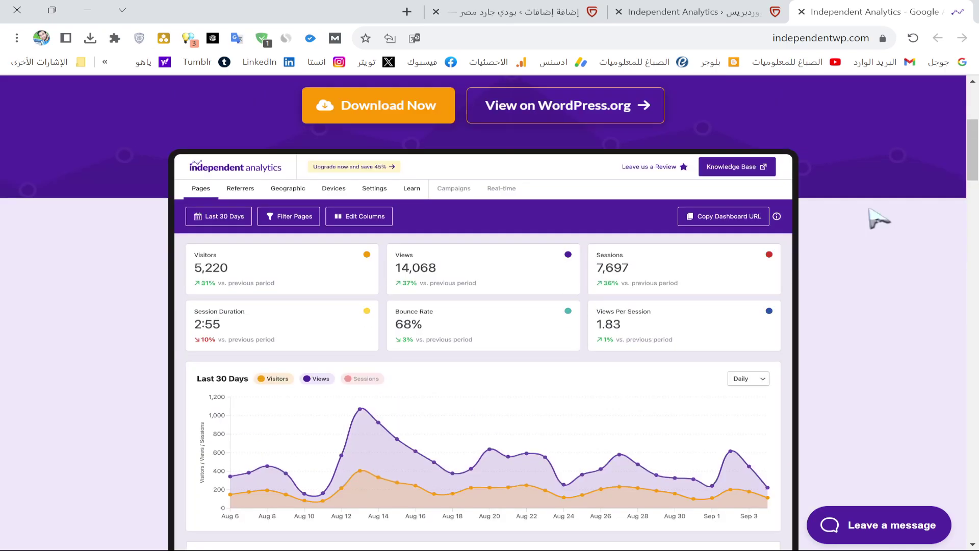
{"action": "scroll", "coordinate": [879, 219], "scroll_direction": "down", "scroll_amount": 1}
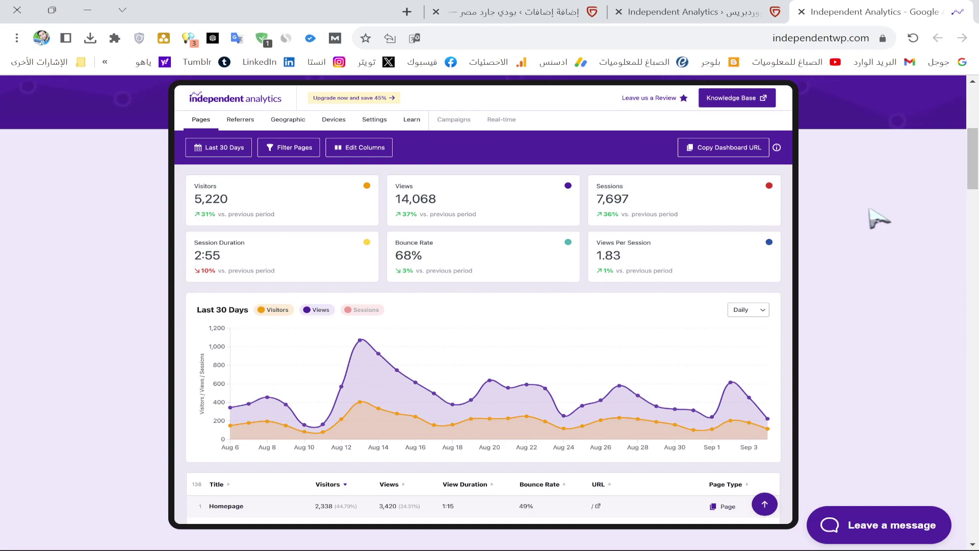
Switch to the WordPress admin, open the page for adding a new plugin and clear the plugin search text
{"action": "left_click", "coordinate": [566, 9]}
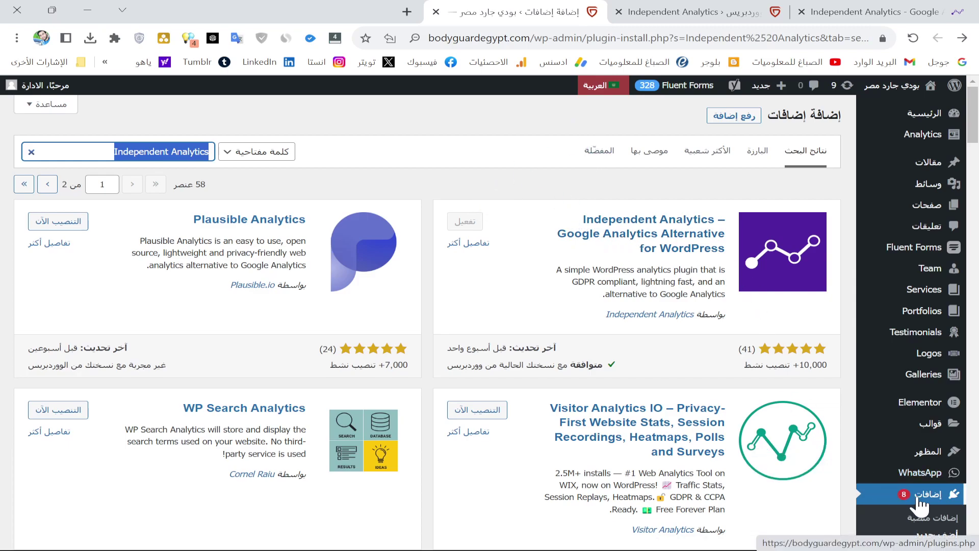
{"action": "scroll", "coordinate": [921, 505], "scroll_direction": "down", "scroll_amount": 3}
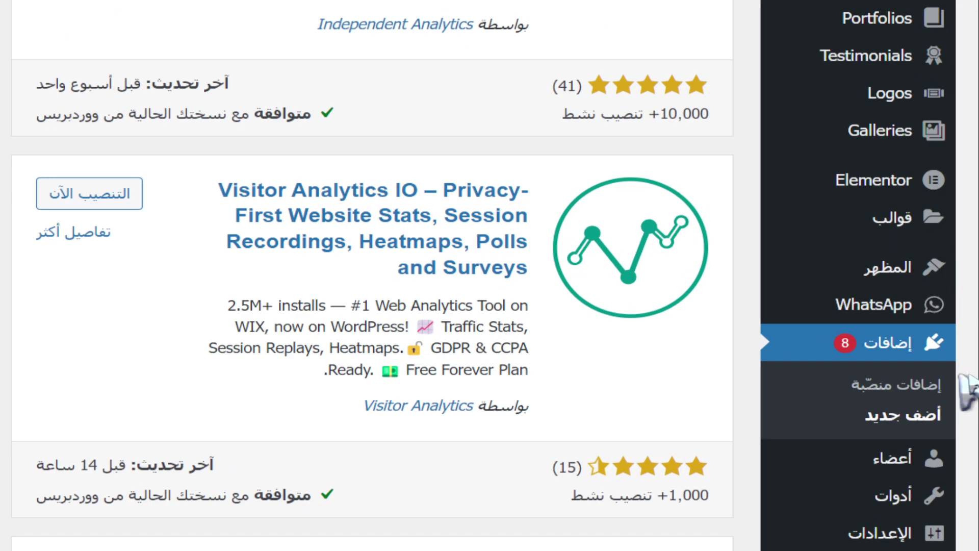
{"action": "scroll", "coordinate": [947, 388], "scroll_direction": "down", "scroll_amount": 5}
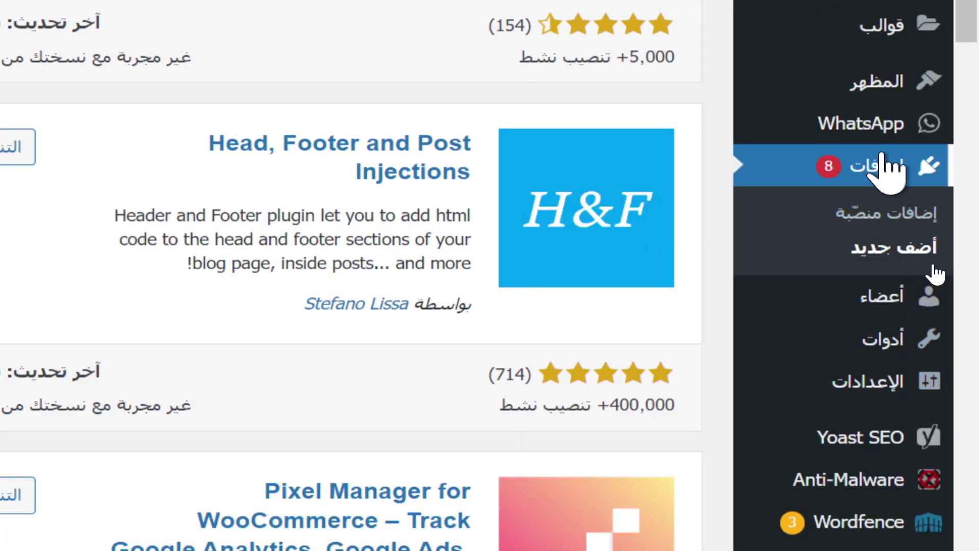
{"action": "left_click", "coordinate": [933, 268]}
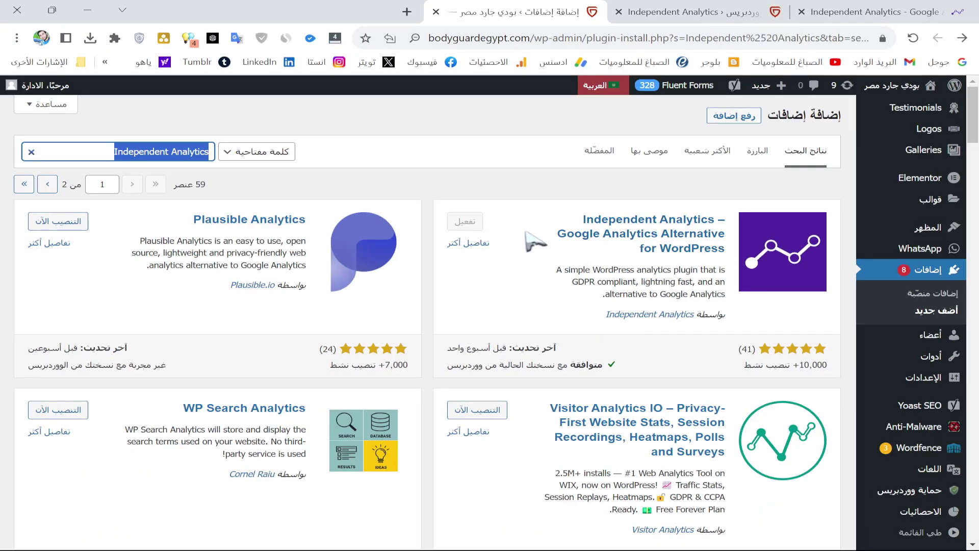
{"action": "key", "text": "BackSpace"}
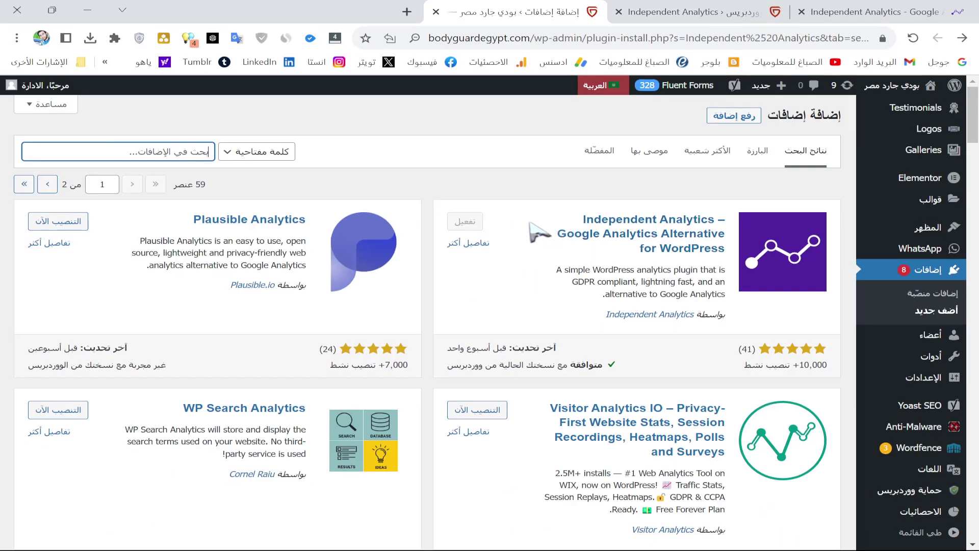
Switch to the site's Independent Analytics dashboard and locate its Analytics entry in the admin navigation
{"action": "mouse_move", "coordinate": [920, 244]}
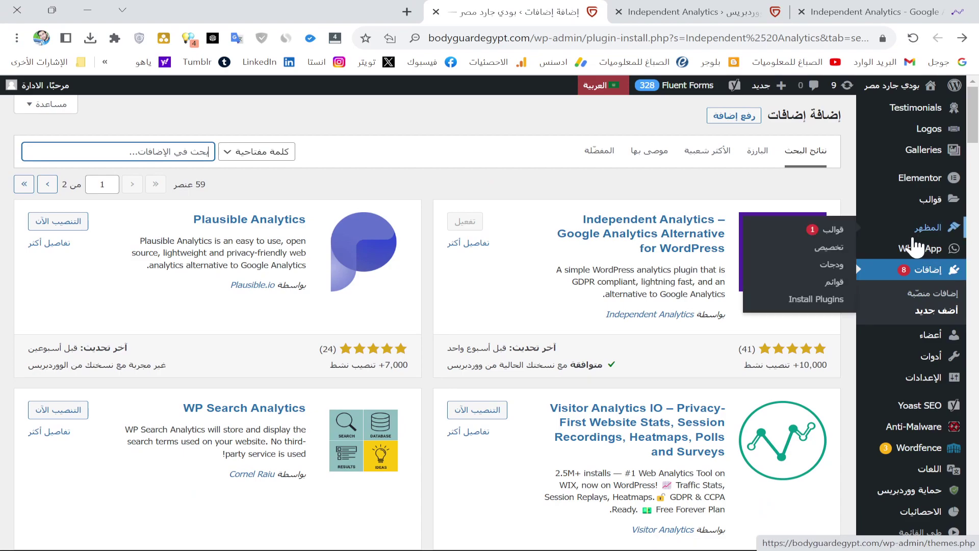
{"action": "left_click", "coordinate": [654, 11]}
{"action": "scroll", "coordinate": [874, 261], "scroll_direction": "up", "scroll_amount": 3}
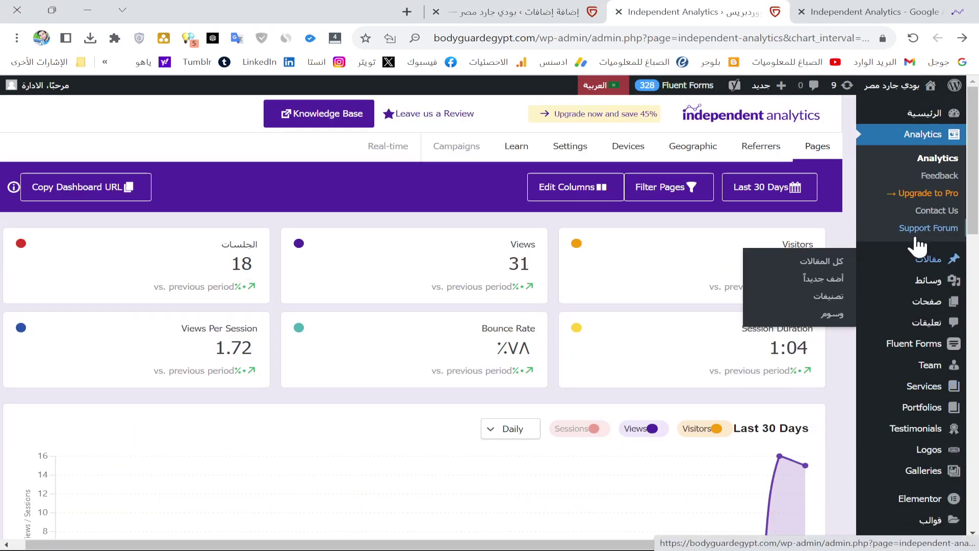
{"action": "mouse_move", "coordinate": [926, 285]}
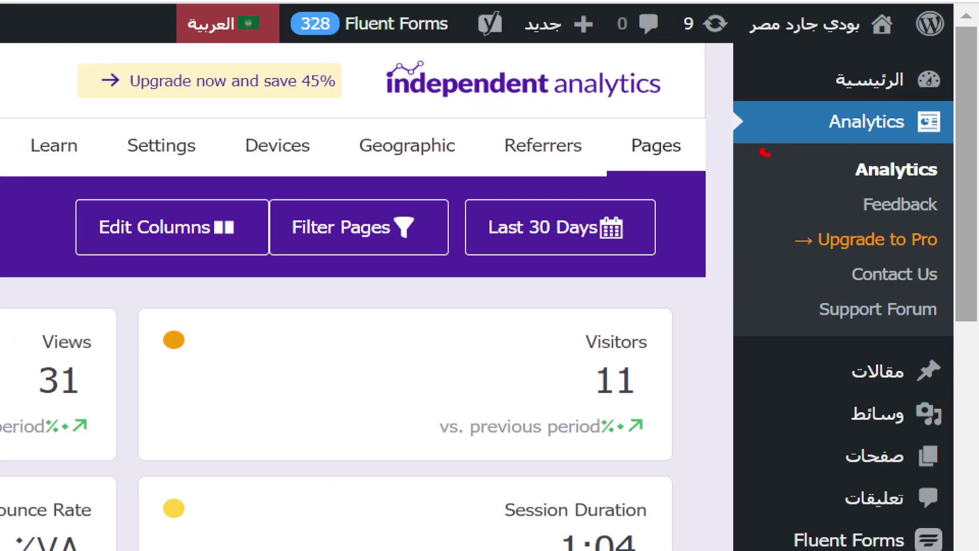
{"action": "left_click_drag", "start_coordinate": [765, 151], "coordinate": [961, 153]}
{"action": "left_click_drag", "start_coordinate": [925, 91], "coordinate": [738, 141]}
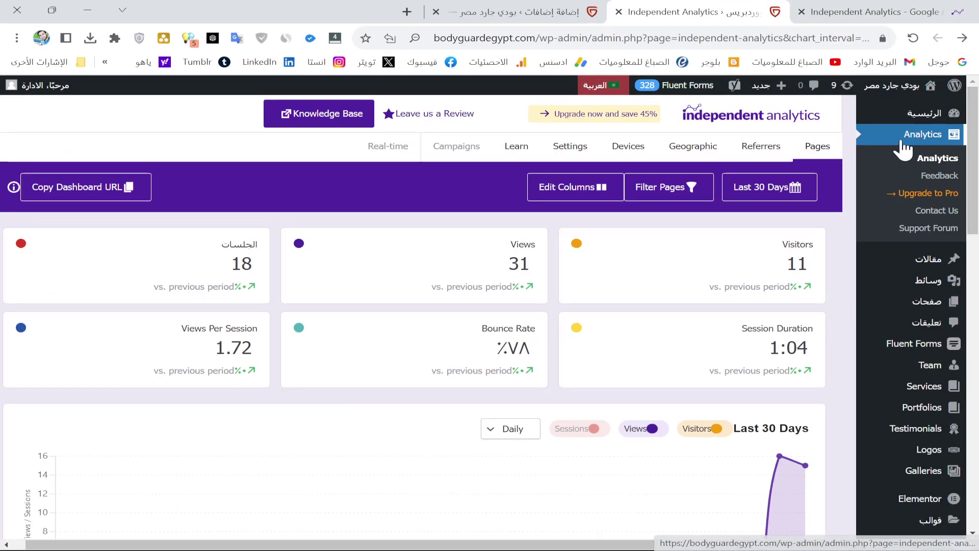
Reload the site's Independent Analytics dashboard to refresh its statistics
{"action": "scroll", "coordinate": [612, 304], "scroll_direction": "down", "scroll_amount": 1}
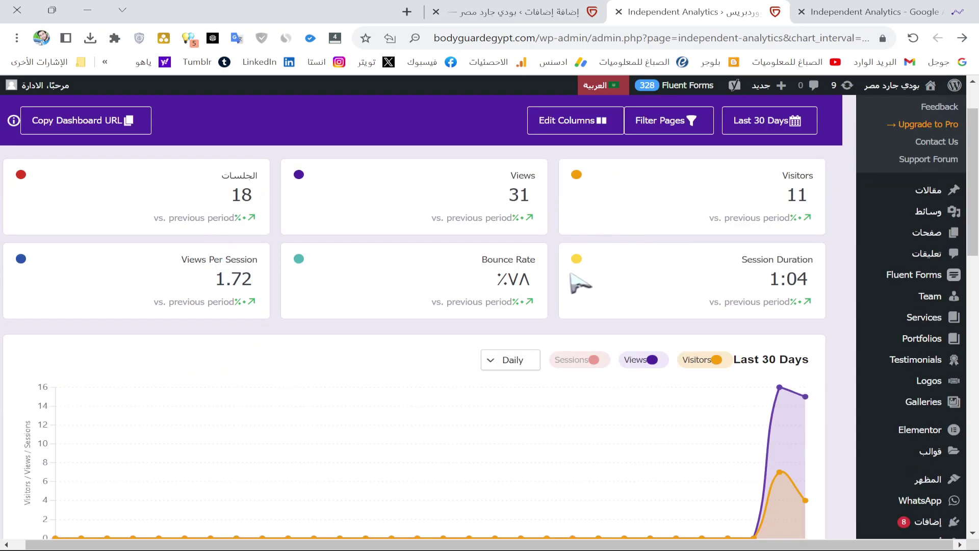
{"action": "scroll", "coordinate": [578, 283], "scroll_direction": "down", "scroll_amount": 2}
{"action": "scroll", "coordinate": [581, 286], "scroll_direction": "up", "scroll_amount": 3}
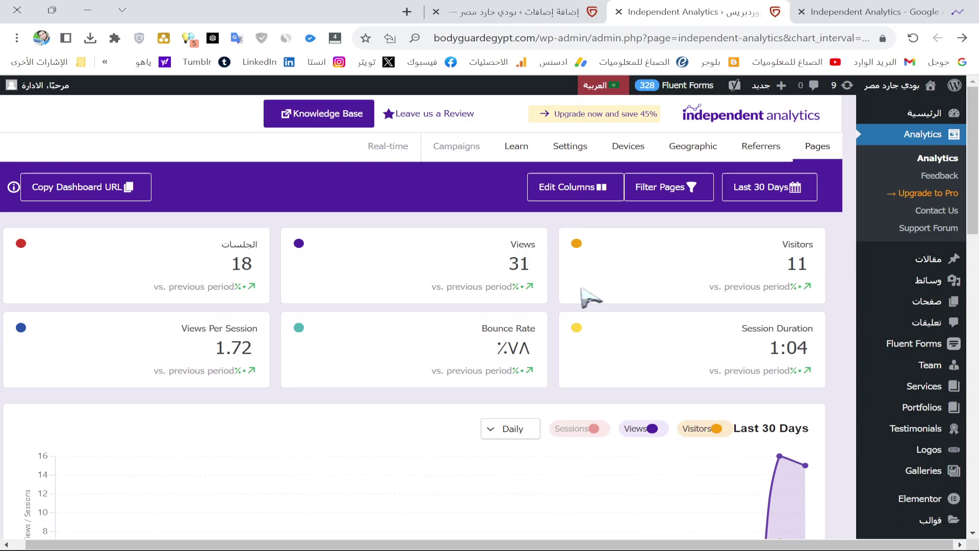
{"action": "left_click", "coordinate": [913, 38]}
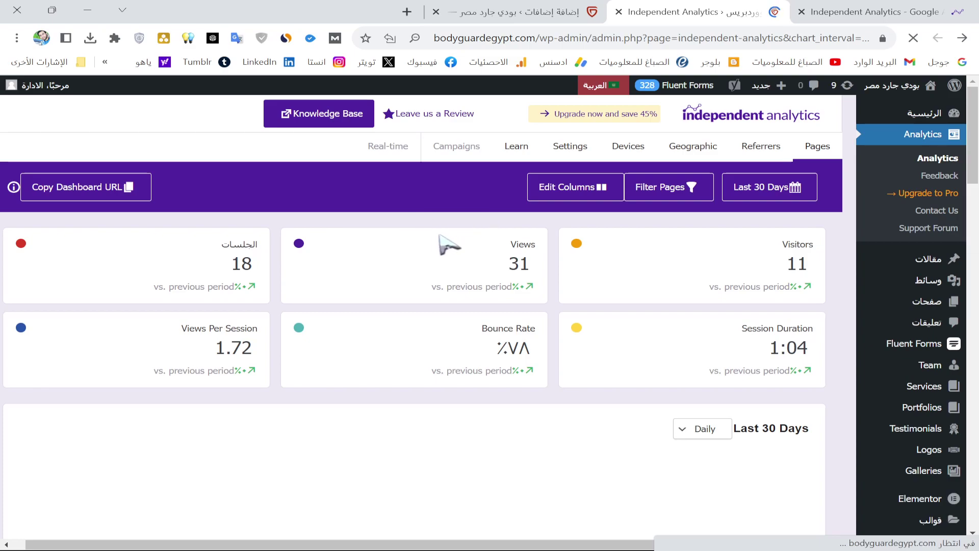
Look over the refreshed dashboard, including the summary cards, the Last 30 Days chart and the page table
{"action": "scroll", "coordinate": [436, 252], "scroll_direction": "down", "scroll_amount": 1}
{"action": "scroll", "coordinate": [607, 285], "scroll_direction": "down", "scroll_amount": 3}
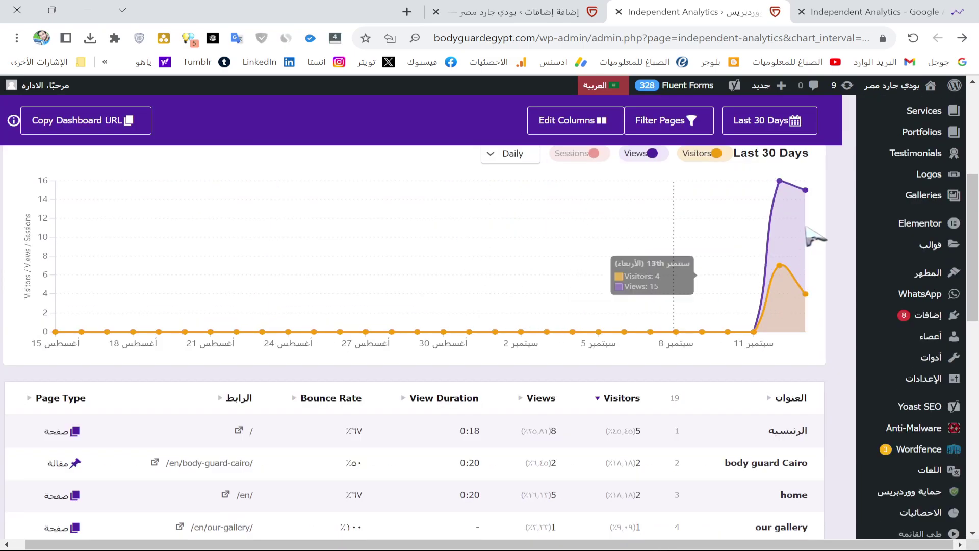
{"action": "scroll", "coordinate": [492, 302], "scroll_direction": "up", "scroll_amount": 2}
{"action": "scroll", "coordinate": [492, 302], "scroll_direction": "up", "scroll_amount": 2}
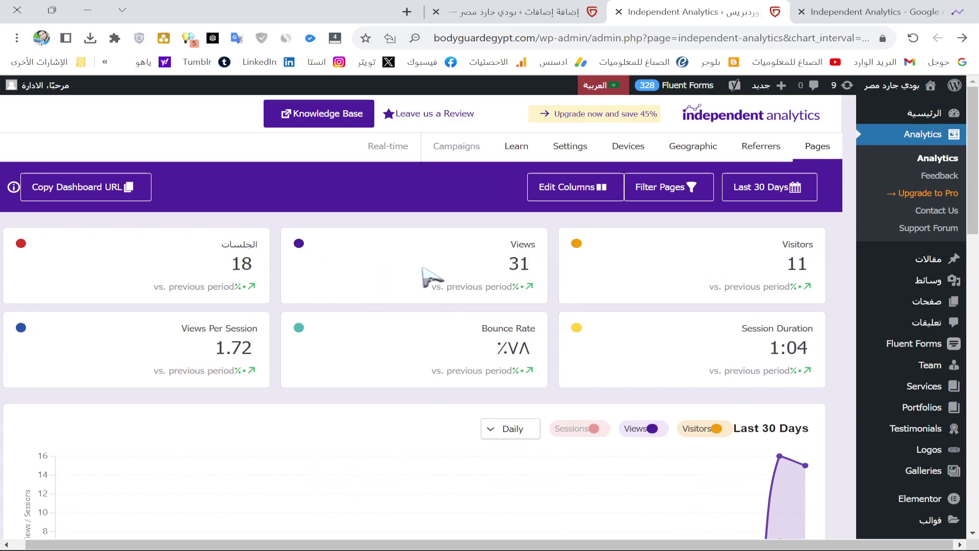
{"action": "scroll", "coordinate": [444, 281], "scroll_direction": "down", "scroll_amount": 2}
{"action": "scroll", "coordinate": [454, 284], "scroll_direction": "up", "scroll_amount": 2}
{"action": "scroll", "coordinate": [323, 258], "scroll_direction": "down", "scroll_amount": 1}
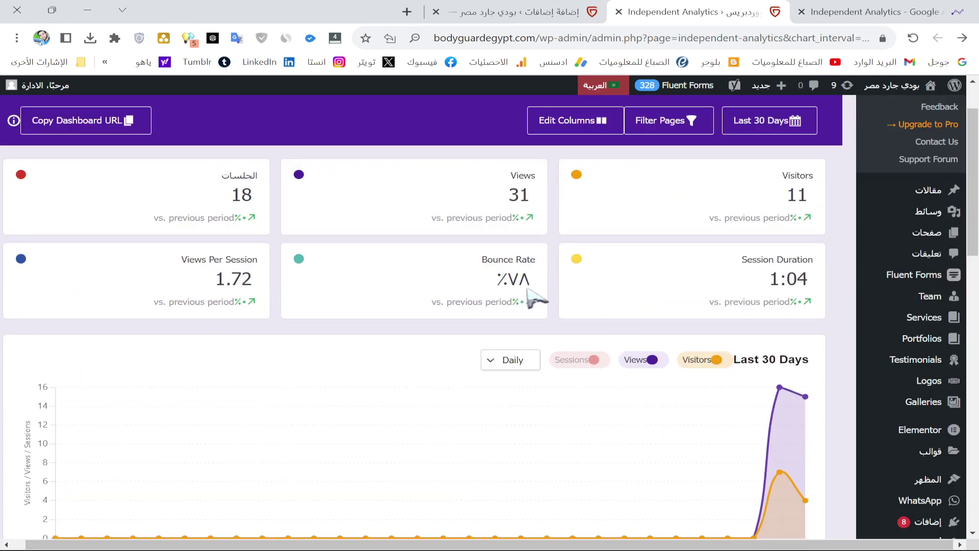
Examine the Bounce Rate, Views Per Session and sessions cards, highlighting the Views Per Session label to see its translation
{"action": "triple_click", "coordinate": [547, 265]}
{"action": "left_click", "coordinate": [525, 292]}
{"action": "left_click", "coordinate": [546, 270]}
{"action": "left_click_drag", "start_coordinate": [181, 259], "coordinate": [252, 259]}
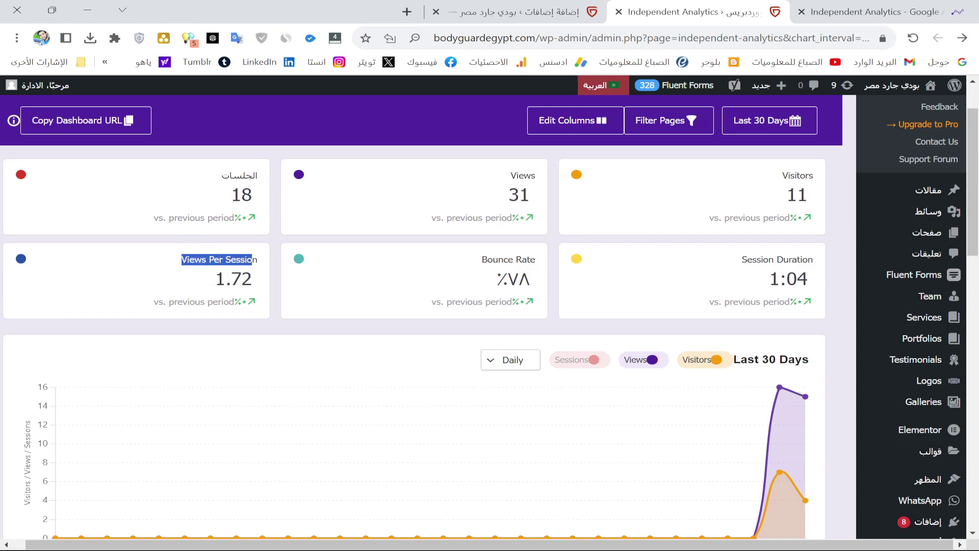
{"action": "left_click", "coordinate": [271, 276]}
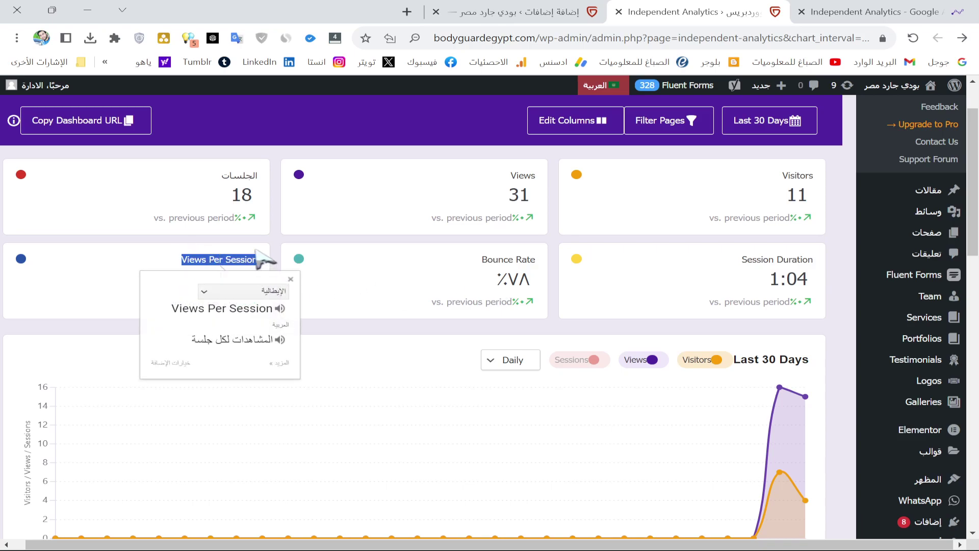
{"action": "left_click", "coordinate": [241, 193]}
{"action": "double_click", "coordinate": [242, 194]}
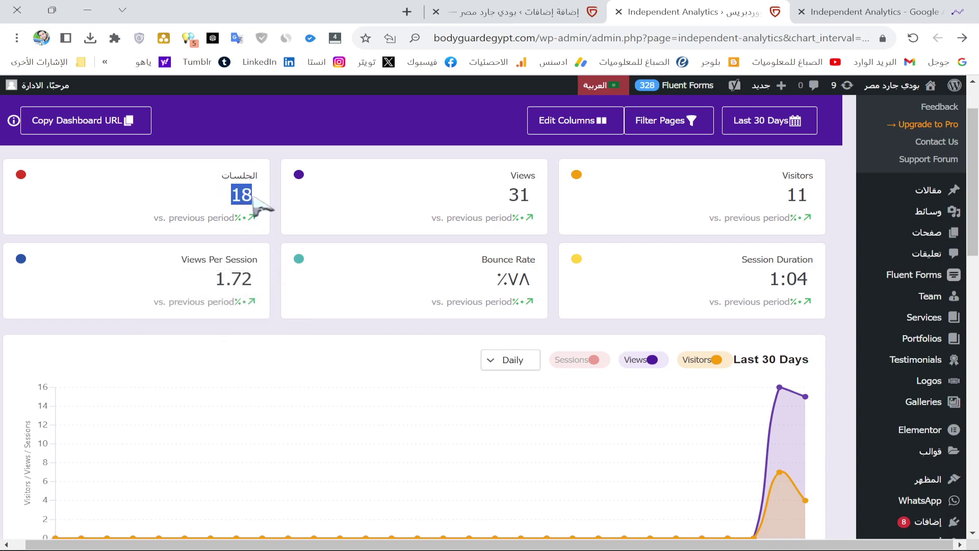
{"action": "left_click_drag", "start_coordinate": [257, 259], "coordinate": [181, 259]}
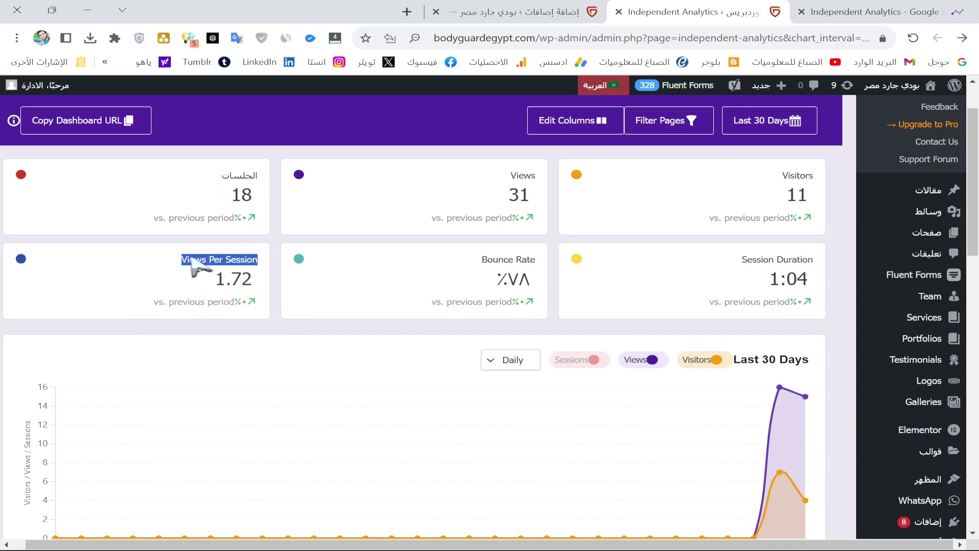
{"action": "left_click", "coordinate": [271, 251]}
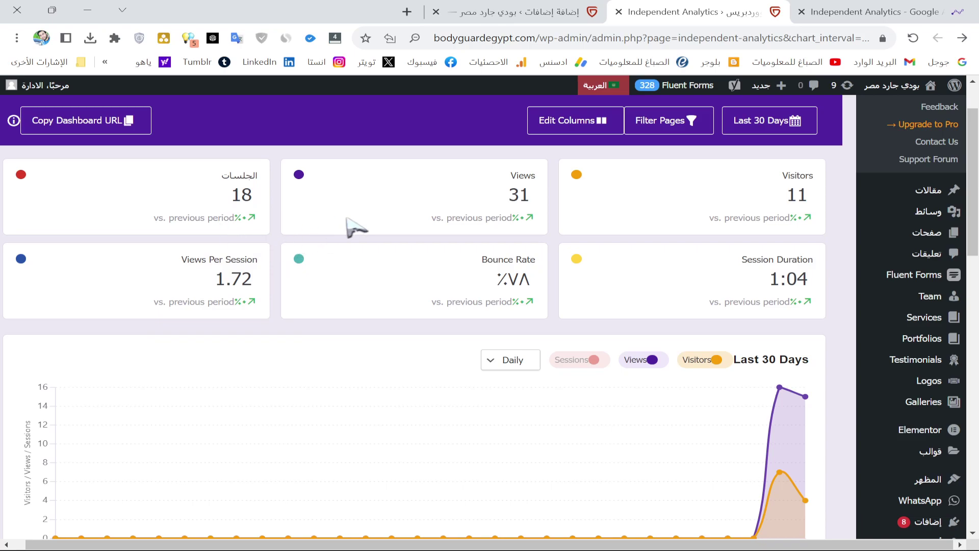
Highlight the Views, Visitors and Session Duration labels on the summary cards in turn
{"action": "left_click_drag", "start_coordinate": [512, 175], "coordinate": [543, 178]}
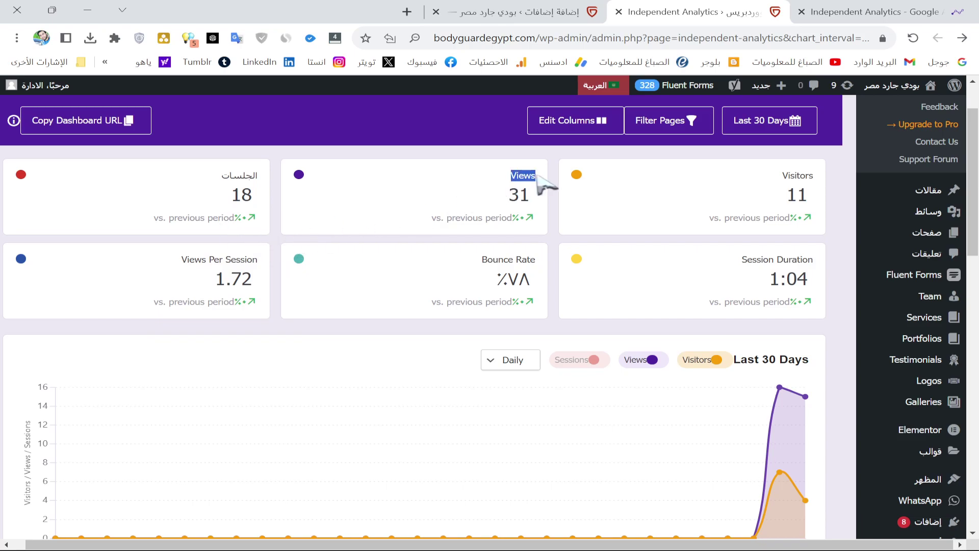
{"action": "left_click_drag", "start_coordinate": [769, 176], "coordinate": [818, 179]}
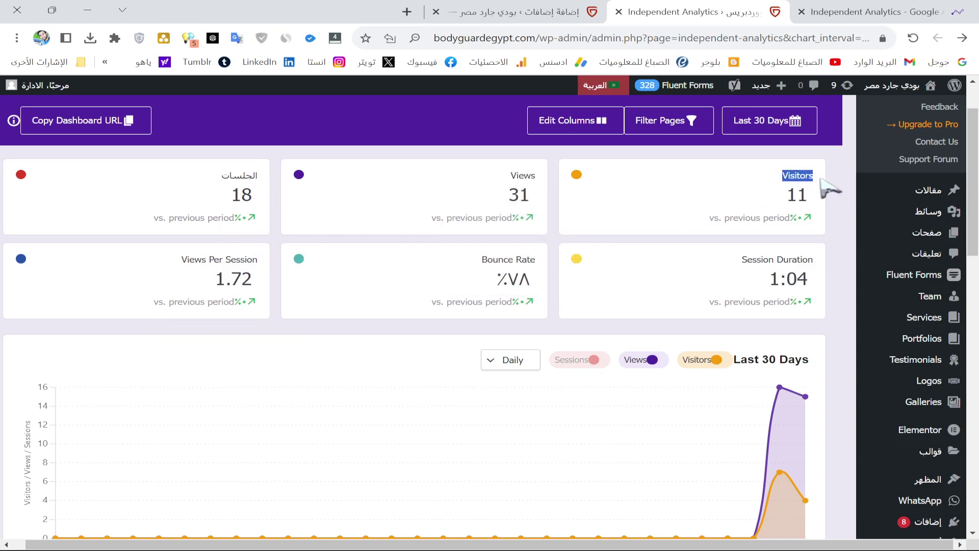
{"action": "left_click", "coordinate": [612, 249]}
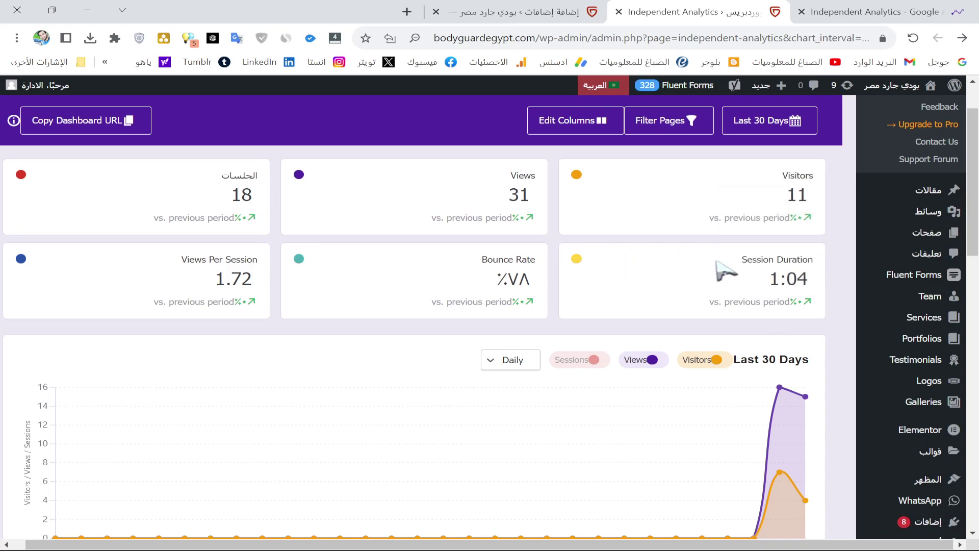
{"action": "left_click_drag", "start_coordinate": [742, 259], "coordinate": [815, 262]}
{"action": "left_click", "coordinate": [684, 260]}
Inspect the daily visitors and views on the Last 30 Days chart
{"action": "scroll", "coordinate": [415, 316], "scroll_direction": "down", "scroll_amount": 3}
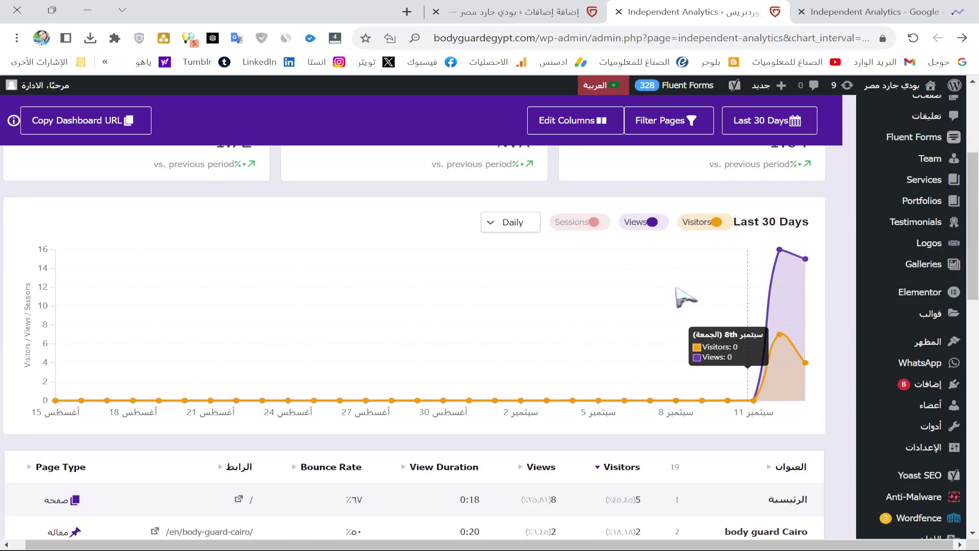
{"action": "scroll", "coordinate": [741, 275], "scroll_direction": "down", "scroll_amount": 1}
{"action": "scroll", "coordinate": [731, 267], "scroll_direction": "up", "scroll_amount": 1}
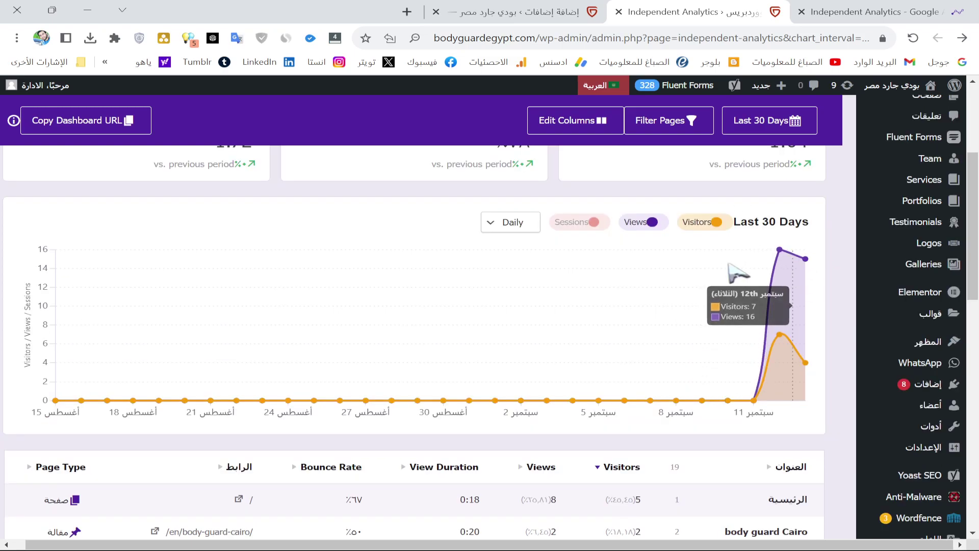
Review the table of visited pages with its visitors, views, view duration and bounce rate columns
{"action": "scroll", "coordinate": [678, 312], "scroll_direction": "down", "scroll_amount": 4}
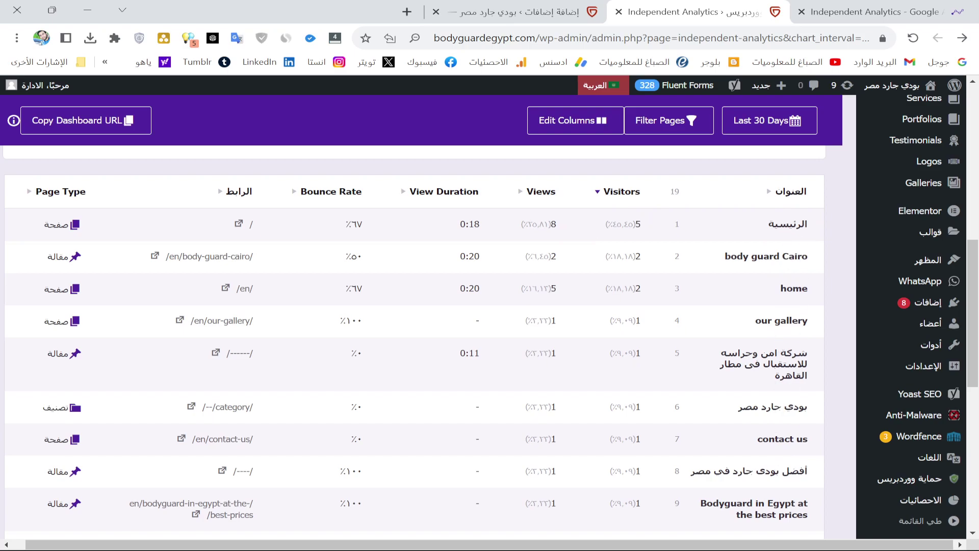
{"action": "scroll", "coordinate": [775, 235], "scroll_direction": "down", "scroll_amount": 4}
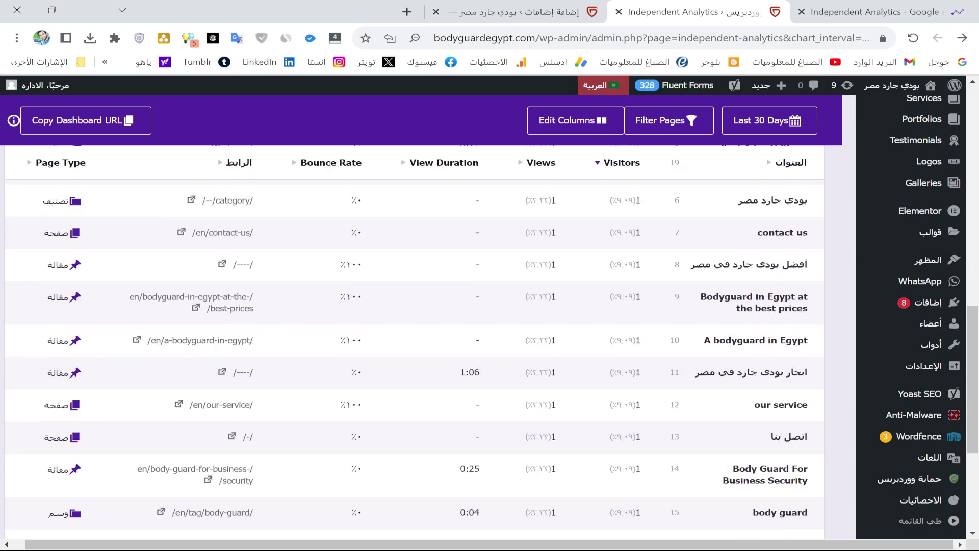
{"action": "scroll", "coordinate": [777, 323], "scroll_direction": "down", "scroll_amount": 5}
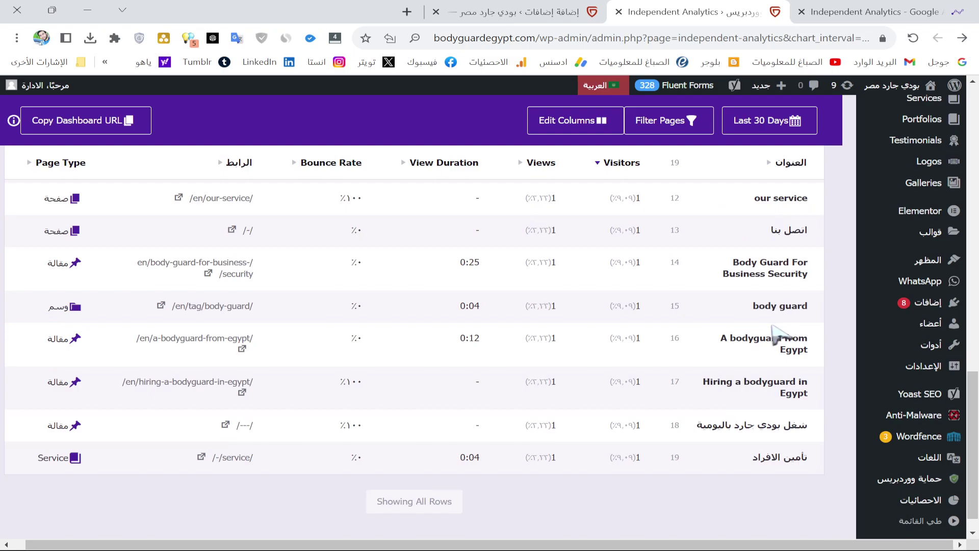
{"action": "scroll", "coordinate": [413, 306], "scroll_direction": "up", "scroll_amount": 11}
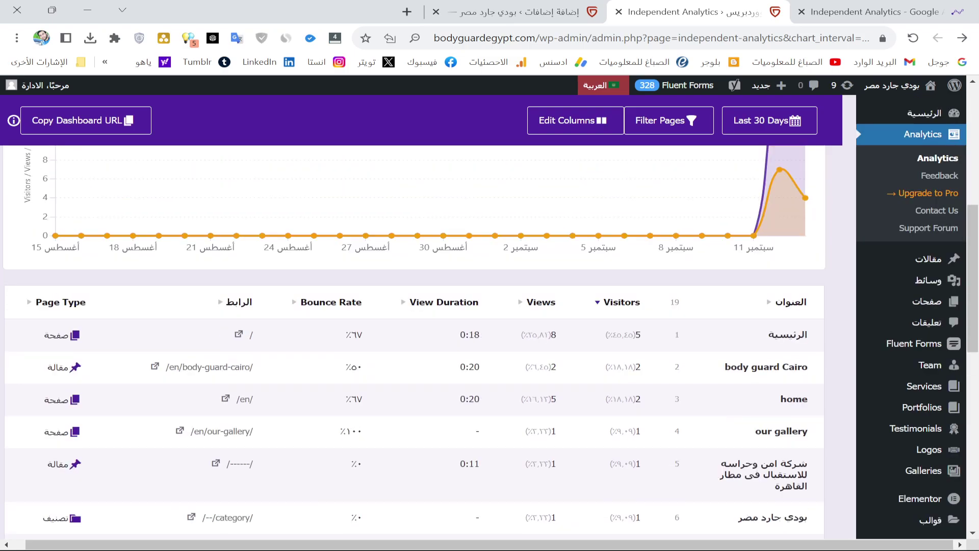
Examine the Page Type of each listed entry down to the last row of the visited pages table
{"action": "scroll", "coordinate": [778, 318], "scroll_direction": "down", "scroll_amount": 1}
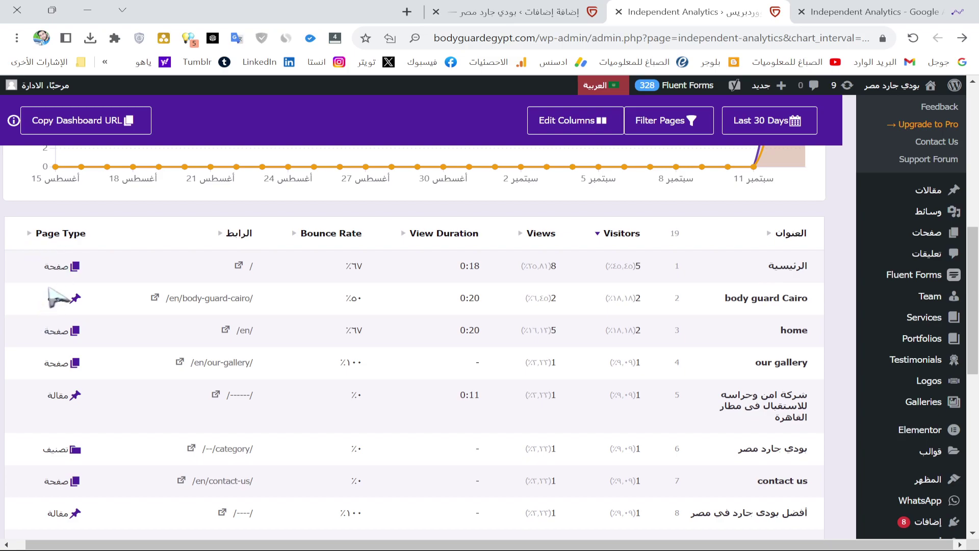
{"action": "scroll", "coordinate": [57, 235], "scroll_direction": "down", "scroll_amount": 2}
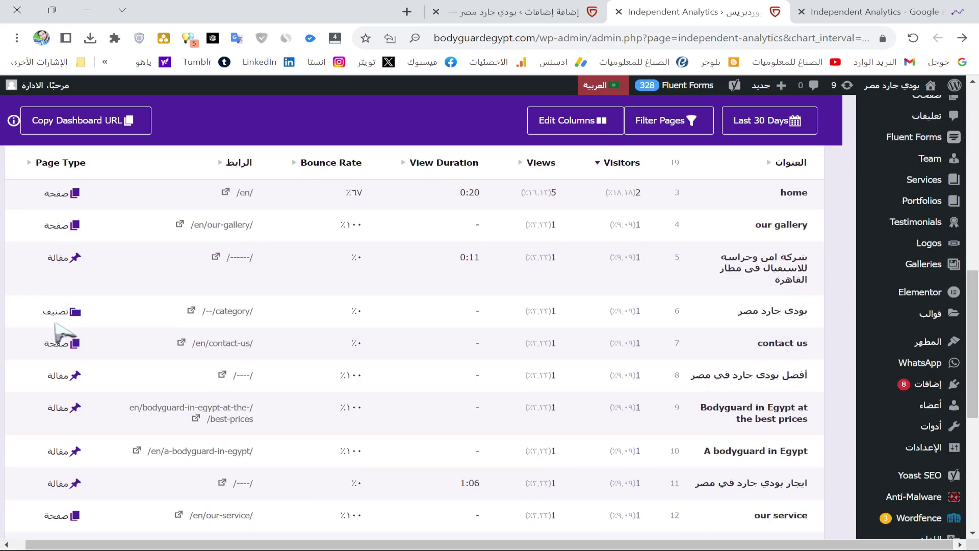
{"action": "scroll", "coordinate": [71, 361], "scroll_direction": "down", "scroll_amount": 1}
{"action": "scroll", "coordinate": [60, 354], "scroll_direction": "down", "scroll_amount": 3}
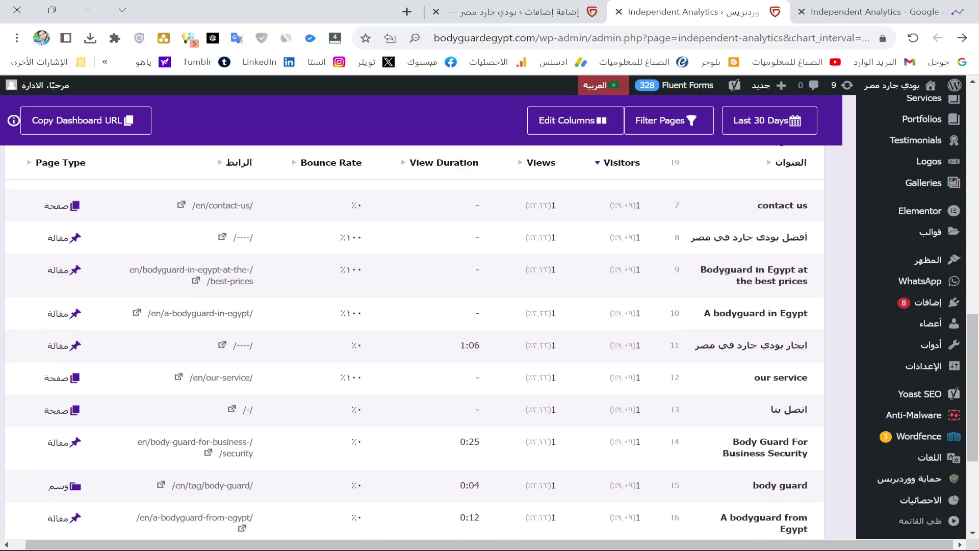
{"action": "scroll", "coordinate": [61, 440], "scroll_direction": "down", "scroll_amount": 1}
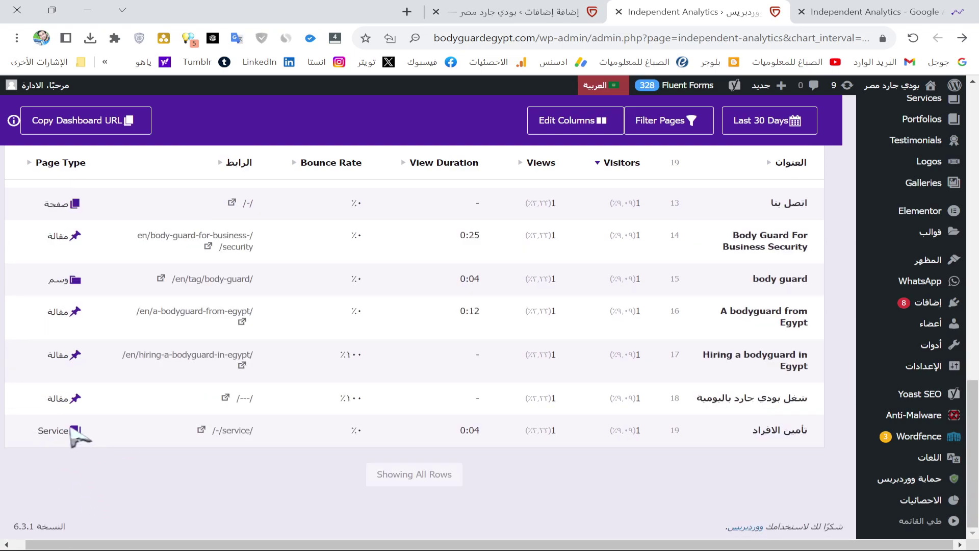
Compare the links and Bounce Rate values of the visited pages from the first row to the last
{"action": "scroll", "coordinate": [77, 434], "scroll_direction": "up", "scroll_amount": 7}
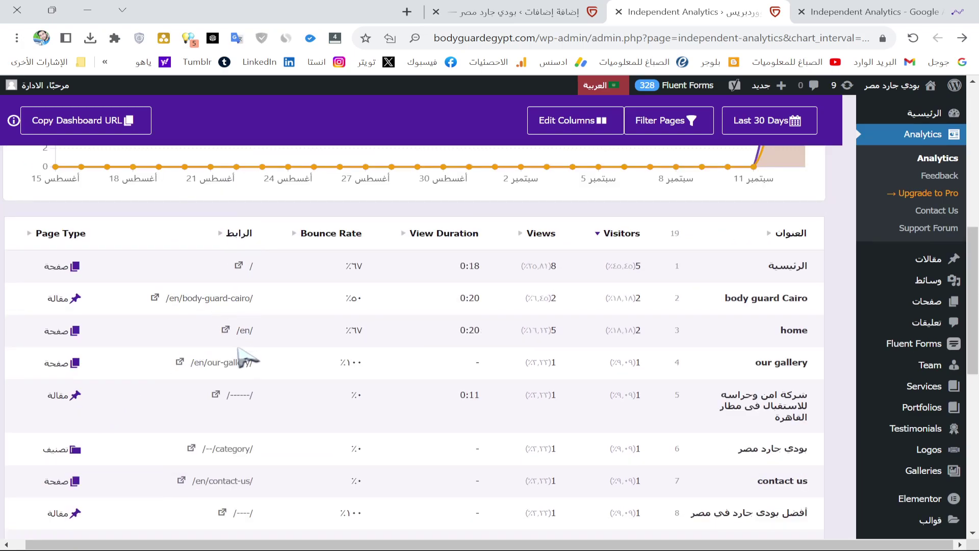
{"action": "scroll", "coordinate": [237, 285], "scroll_direction": "down", "scroll_amount": 2}
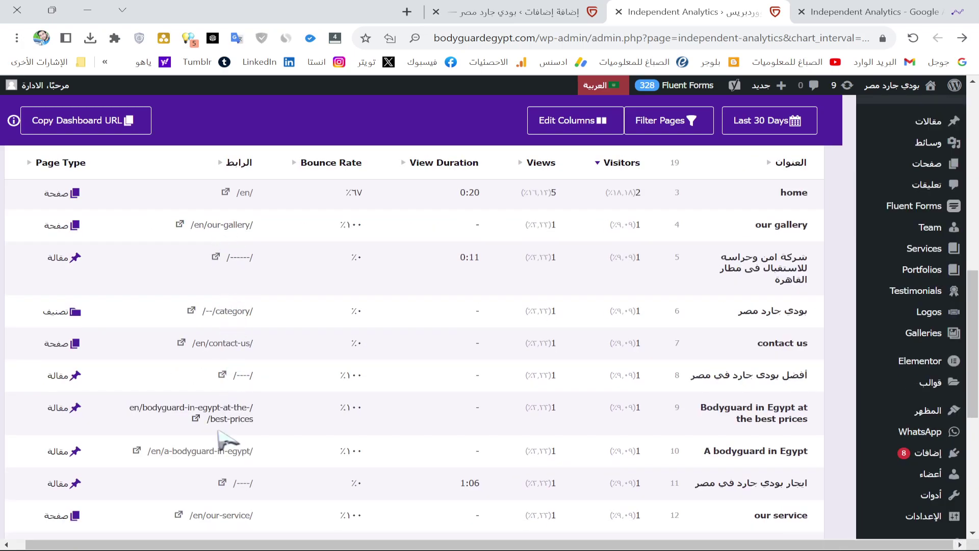
{"action": "scroll", "coordinate": [306, 331], "scroll_direction": "up", "scroll_amount": 1}
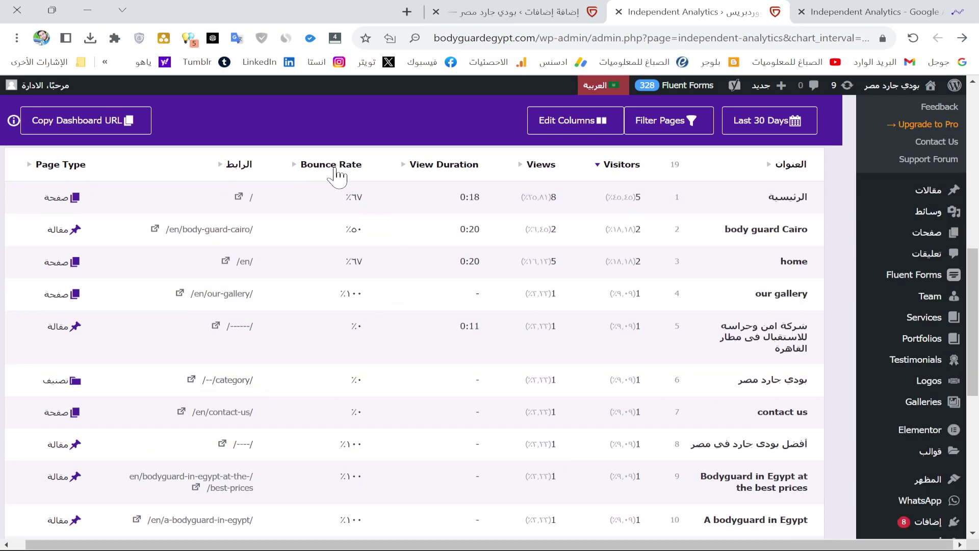
{"action": "scroll", "coordinate": [356, 209], "scroll_direction": "up", "scroll_amount": 1}
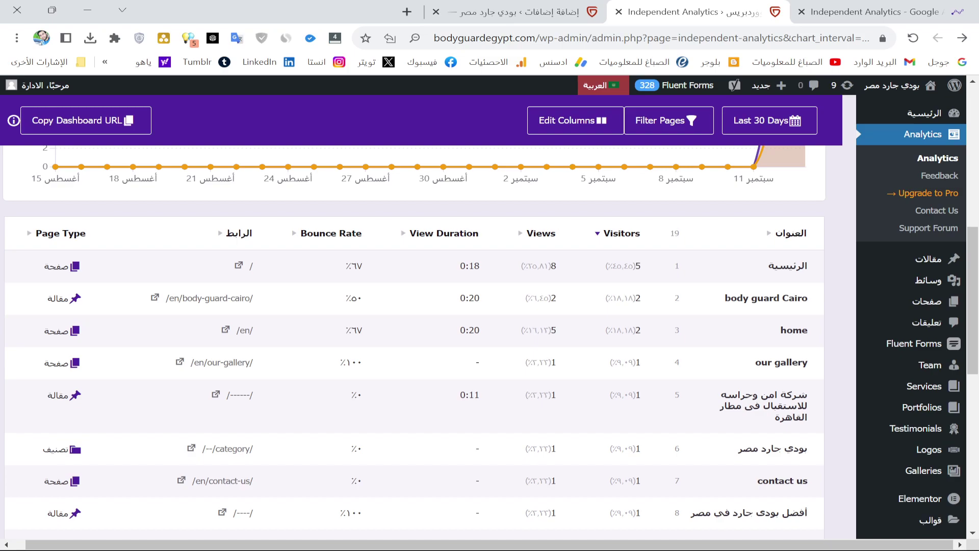
{"action": "scroll", "coordinate": [378, 255], "scroll_direction": "down", "scroll_amount": 2}
{"action": "scroll", "coordinate": [360, 278], "scroll_direction": "down", "scroll_amount": 4}
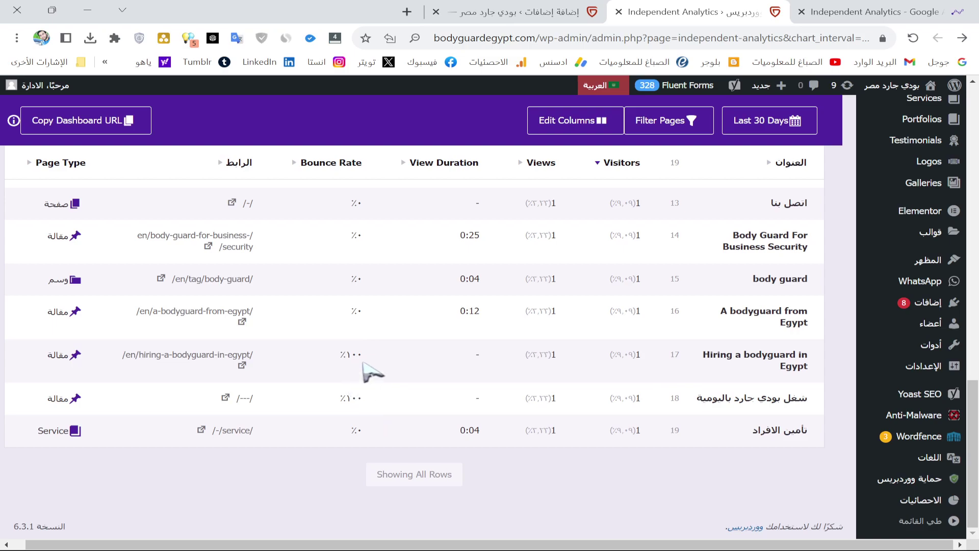
{"action": "scroll", "coordinate": [363, 364], "scroll_direction": "up", "scroll_amount": 4}
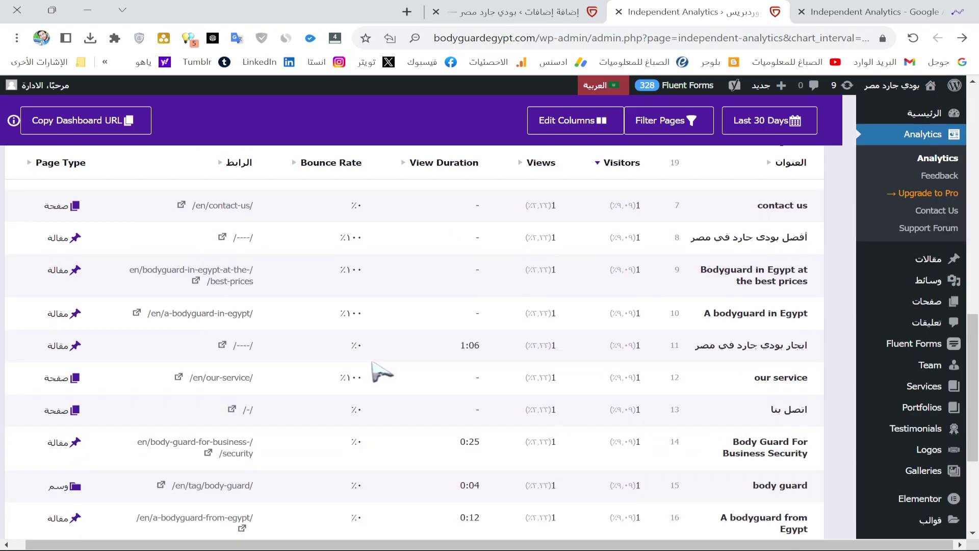
Examine the View Duration column of the visited pages table, highlighting the title and duration of the entry in row 11
{"action": "scroll", "coordinate": [378, 372], "scroll_direction": "up", "scroll_amount": 5}
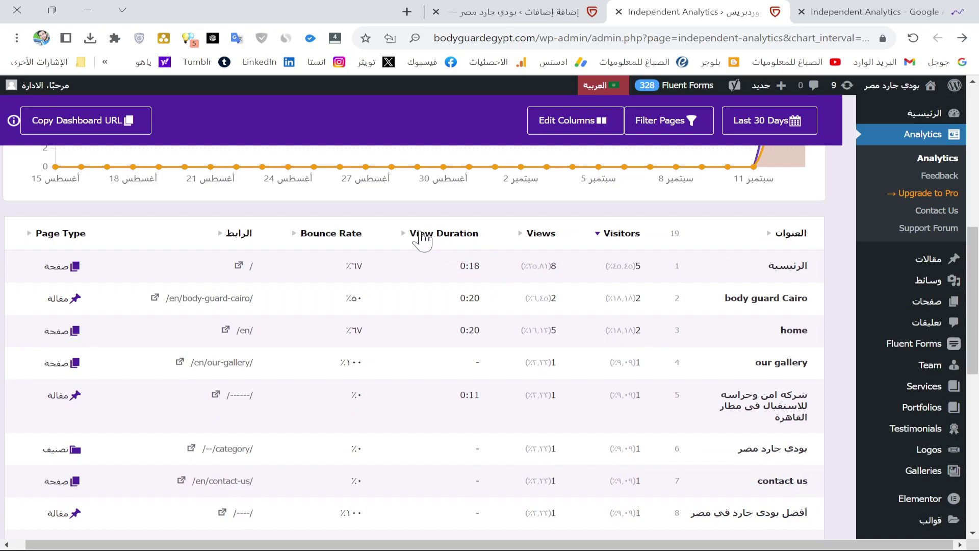
{"action": "scroll", "coordinate": [487, 262], "scroll_direction": "down", "scroll_amount": 1}
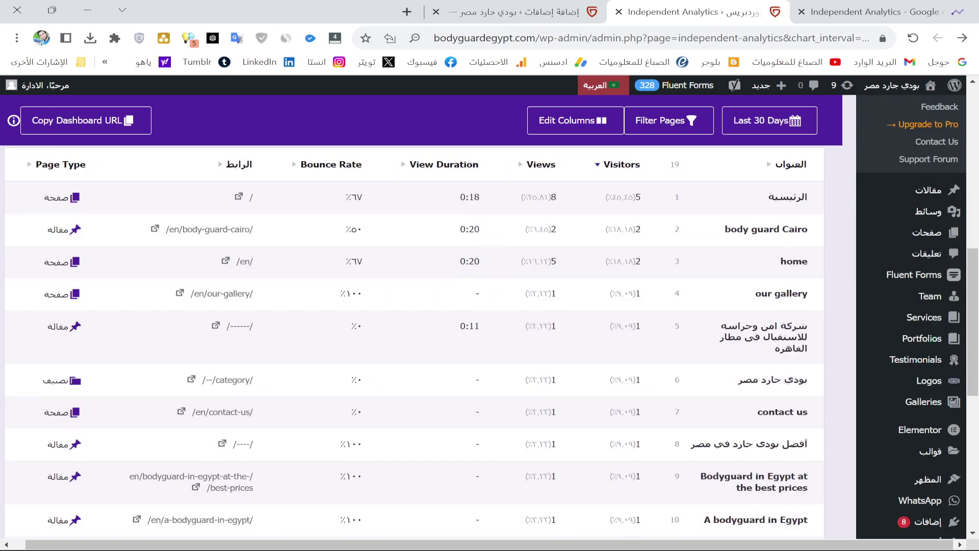
{"action": "scroll", "coordinate": [482, 213], "scroll_direction": "down", "scroll_amount": 4}
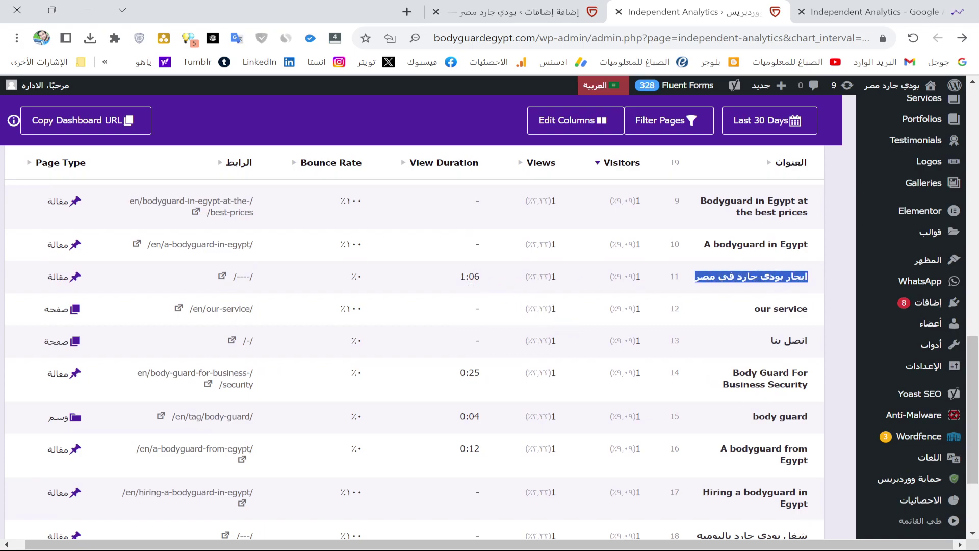
{"action": "left_click", "coordinate": [485, 281]}
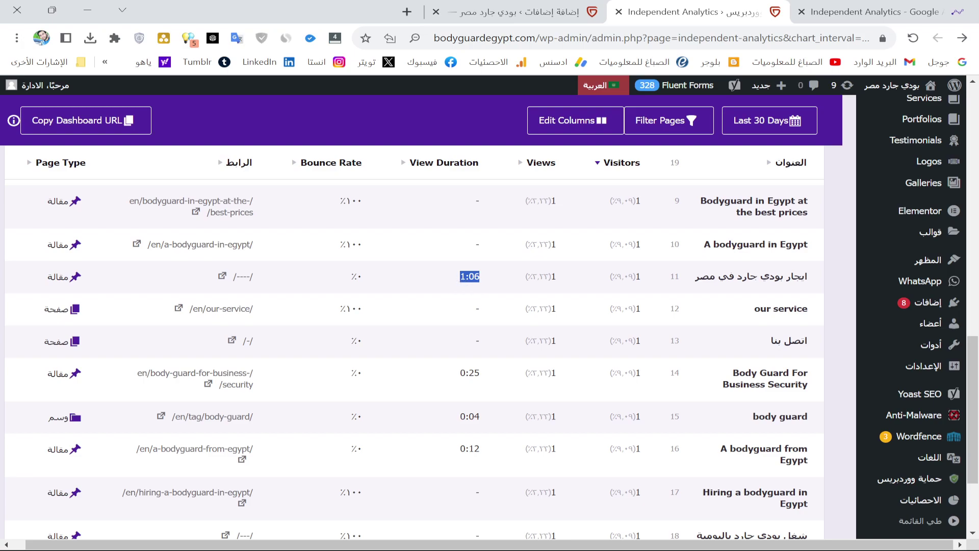
{"action": "scroll", "coordinate": [480, 278], "scroll_direction": "down", "scroll_amount": 2}
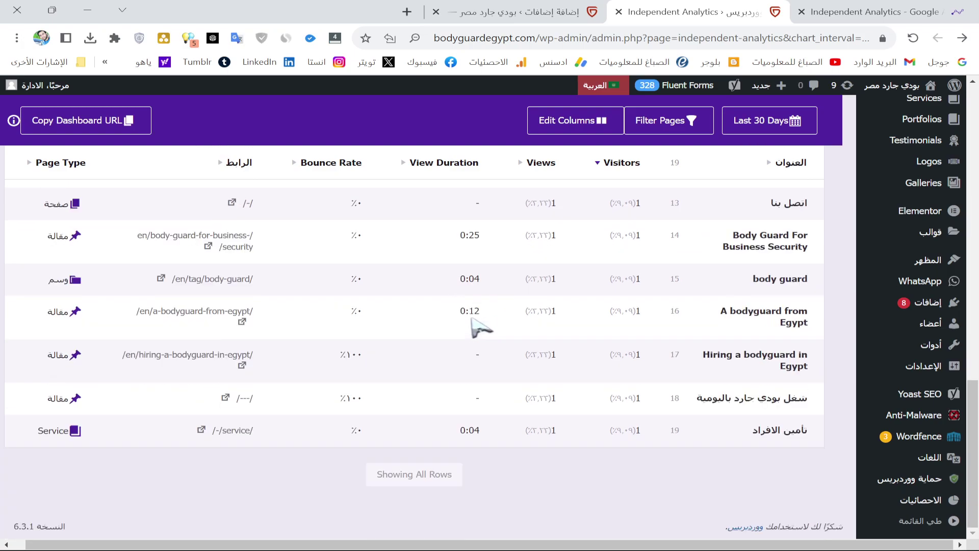
Open the Referrers report and examine its traffic sources table, including the session duration and bounce rate columns
{"action": "scroll", "coordinate": [639, 442], "scroll_direction": "up", "scroll_amount": 10}
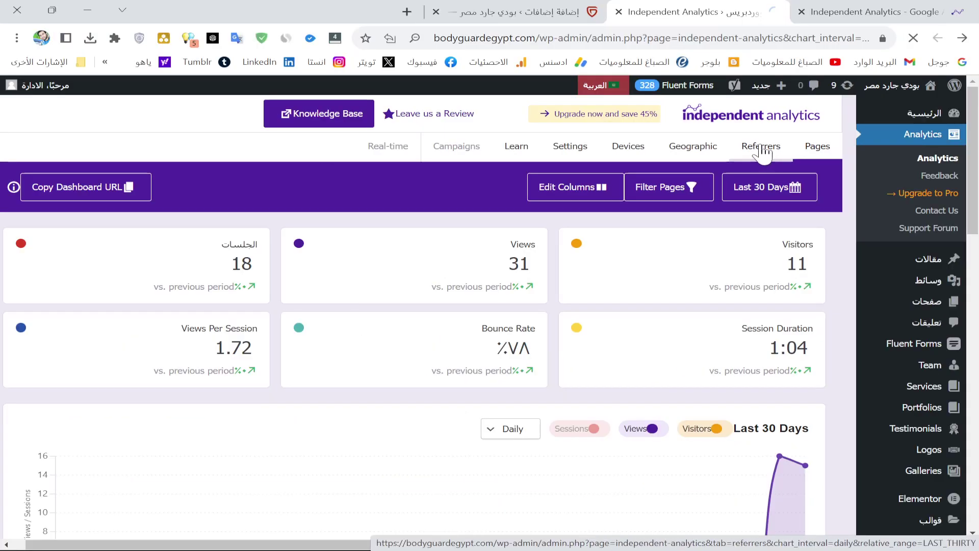
{"action": "left_click", "coordinate": [697, 133]}
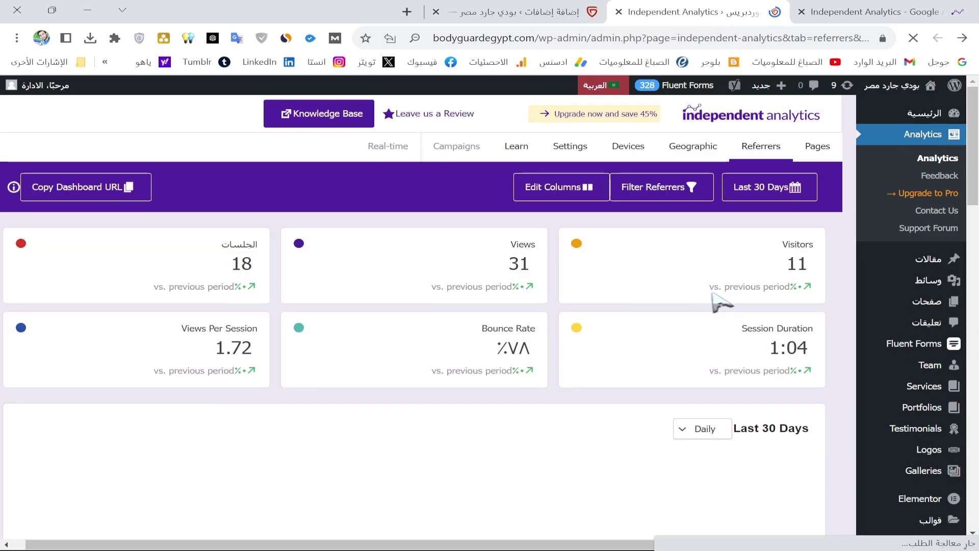
{"action": "scroll", "coordinate": [803, 314], "scroll_direction": "down", "scroll_amount": 6}
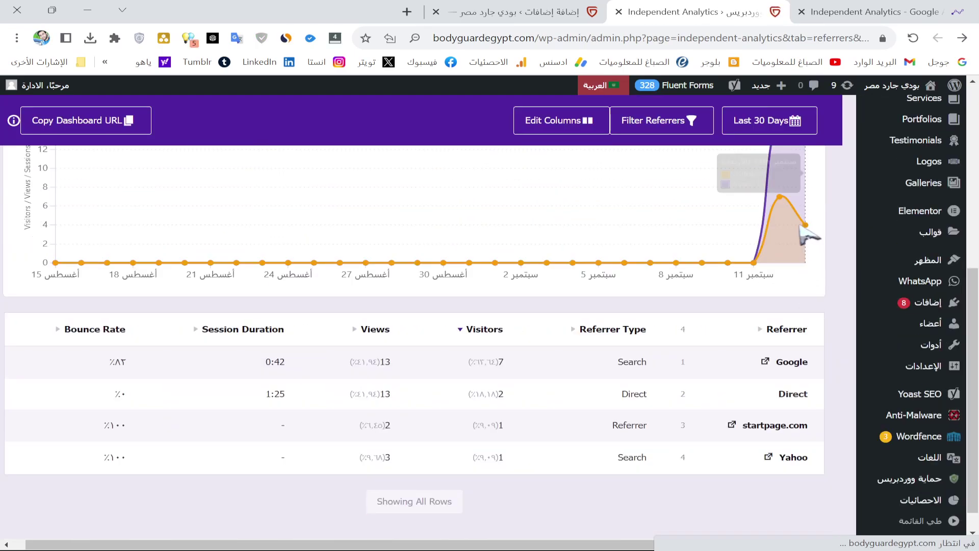
{"action": "scroll", "coordinate": [803, 314], "scroll_direction": "down", "scroll_amount": 1}
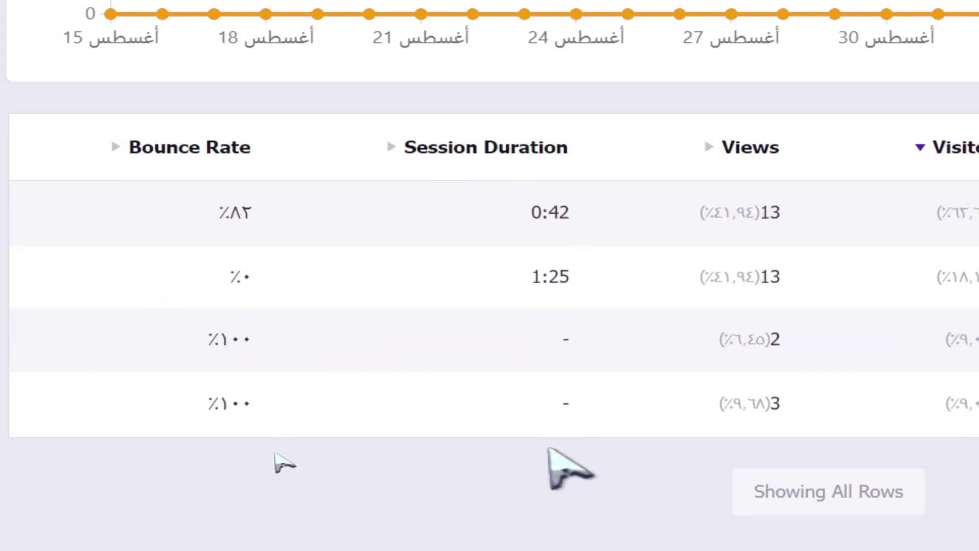
{"action": "mouse_move", "coordinate": [268, 150]}
{"action": "left_mouse_down"}
{"action": "mouse_move", "coordinate": [128, 155]}
{"action": "mouse_move", "coordinate": [274, 155]}
{"action": "left_mouse_up"}
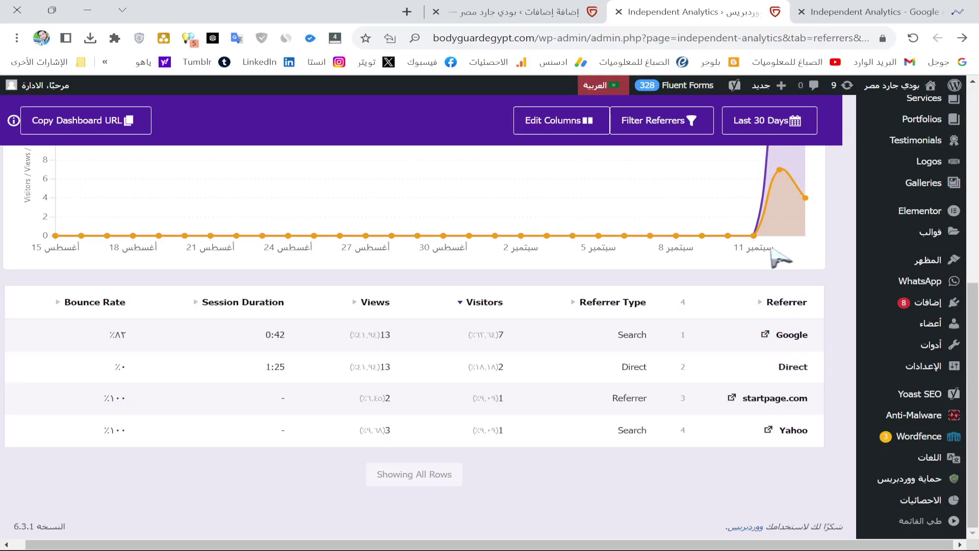
Open the Geographic report and examine the visitors by country in the table and on the world map
{"action": "scroll", "coordinate": [760, 183], "scroll_direction": "up", "scroll_amount": 5}
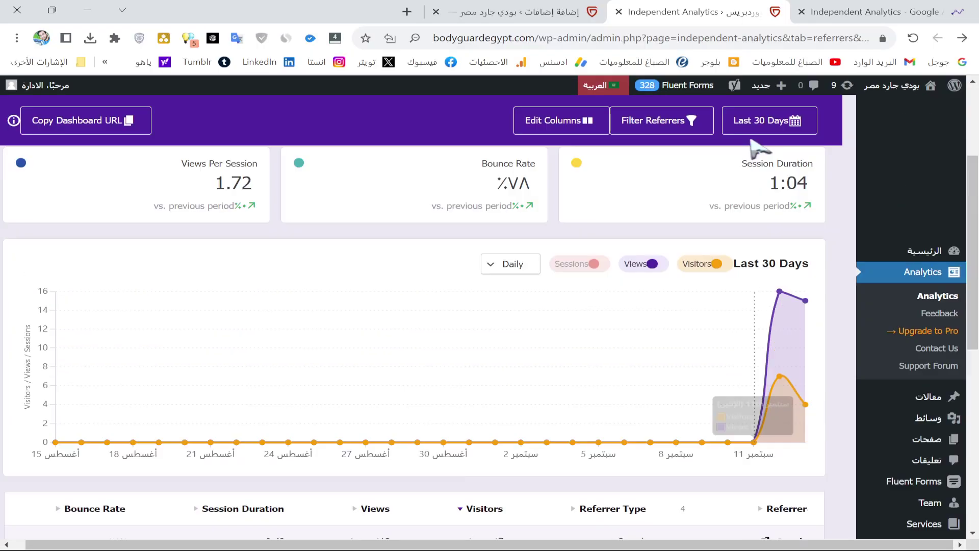
{"action": "left_click", "coordinate": [698, 152]}
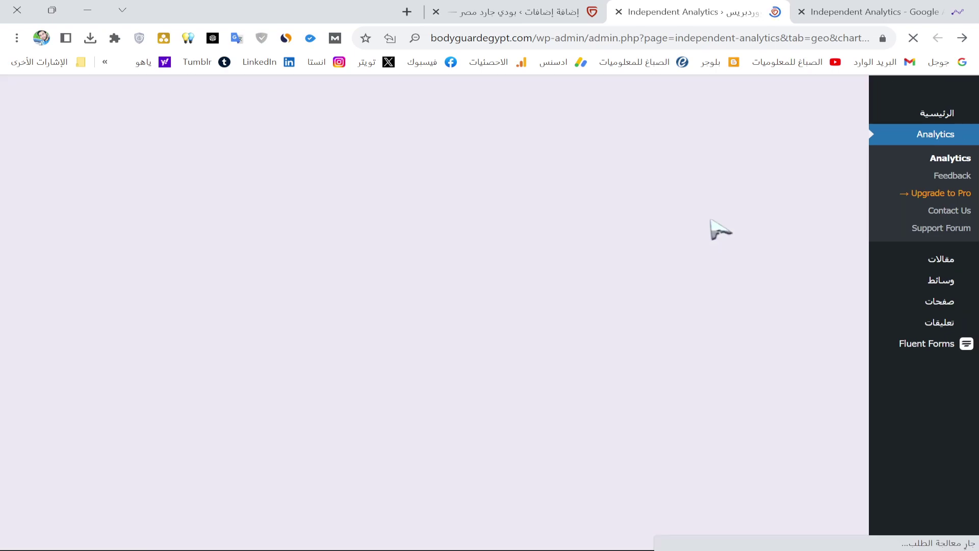
{"action": "scroll", "coordinate": [704, 250], "scroll_direction": "down", "scroll_amount": 4}
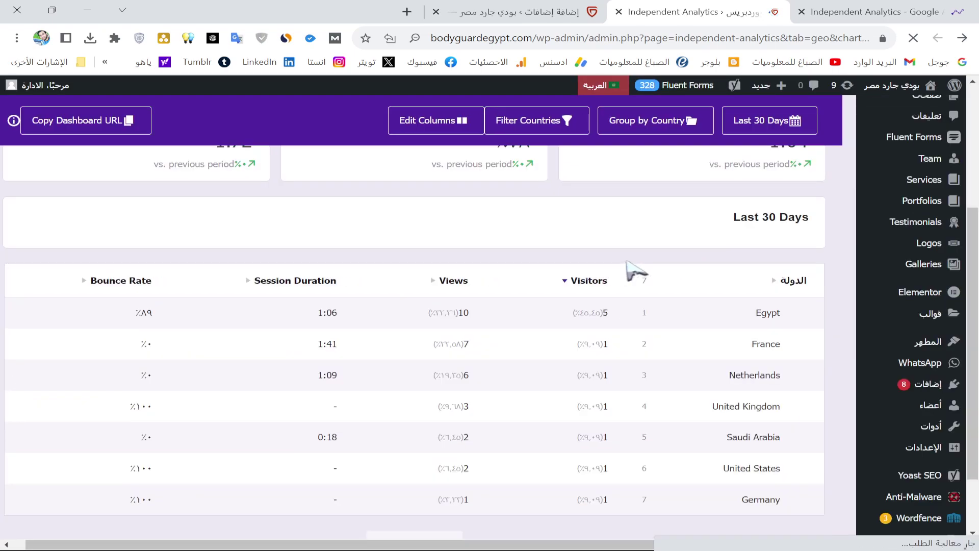
{"action": "scroll", "coordinate": [739, 270], "scroll_direction": "down", "scroll_amount": 2}
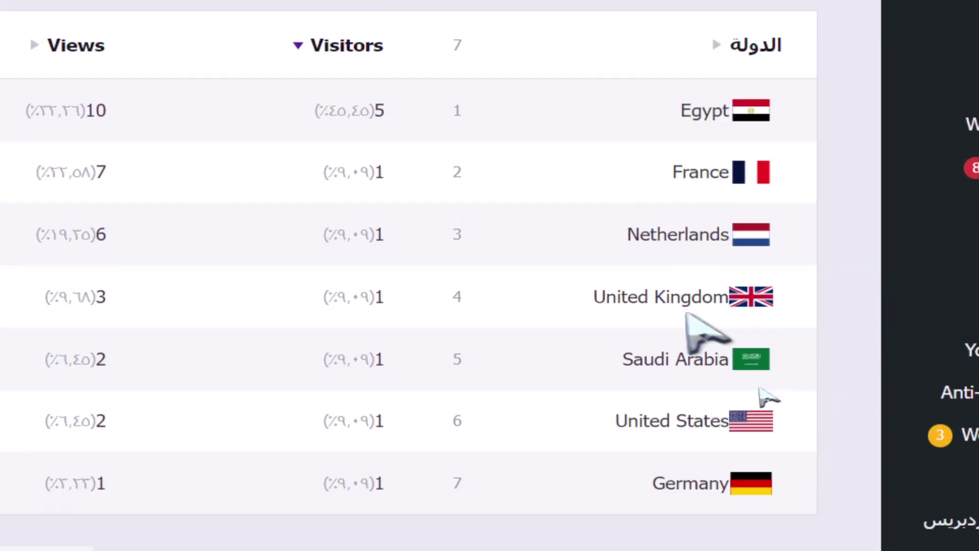
{"action": "scroll", "coordinate": [663, 306], "scroll_direction": "down", "scroll_amount": 1}
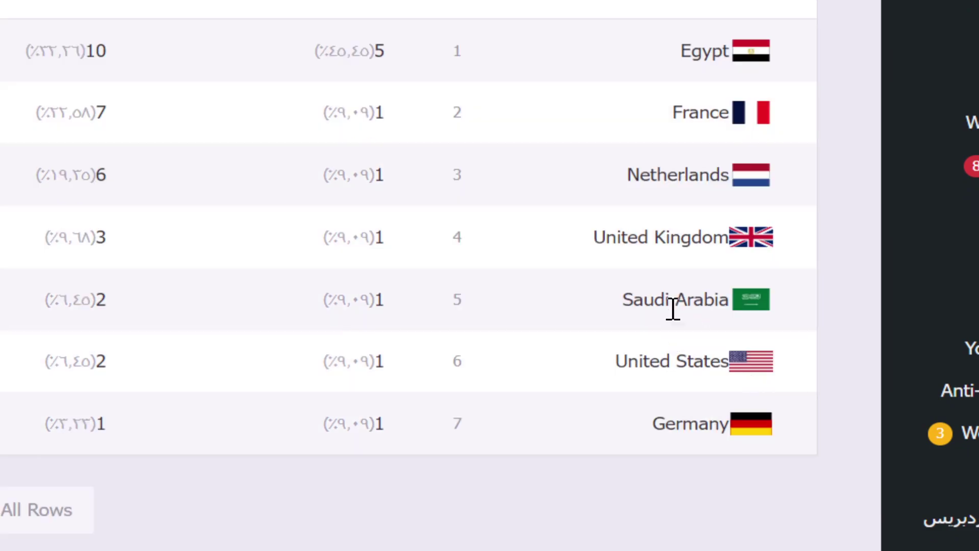
{"action": "scroll", "coordinate": [652, 215], "scroll_direction": "up", "scroll_amount": 3}
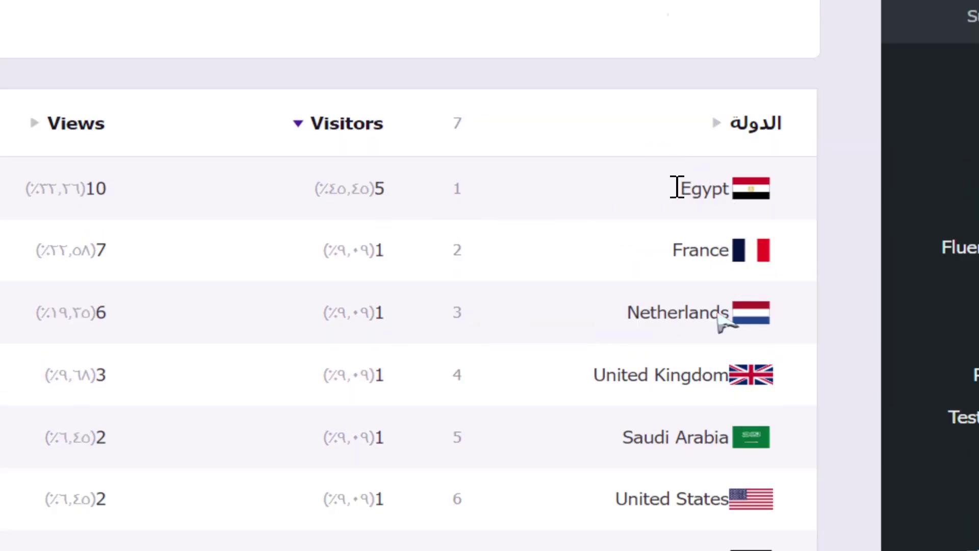
{"action": "scroll", "coordinate": [744, 122], "scroll_direction": "down", "scroll_amount": 2}
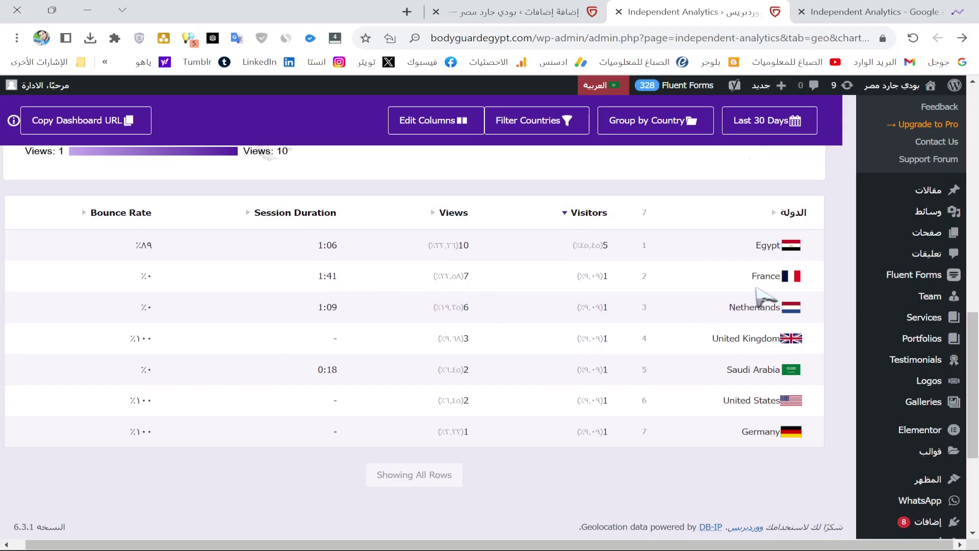
{"action": "scroll", "coordinate": [807, 323], "scroll_direction": "up", "scroll_amount": 2}
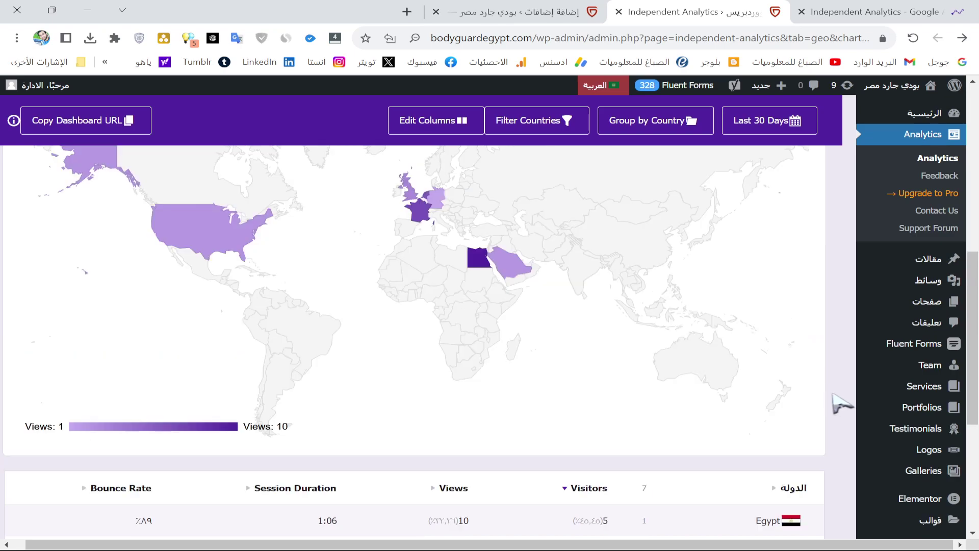
{"action": "scroll", "coordinate": [821, 357], "scroll_direction": "down", "scroll_amount": 5}
Open the Devices report and bring up its table of device types
{"action": "scroll", "coordinate": [776, 410], "scroll_direction": "up", "scroll_amount": 10}
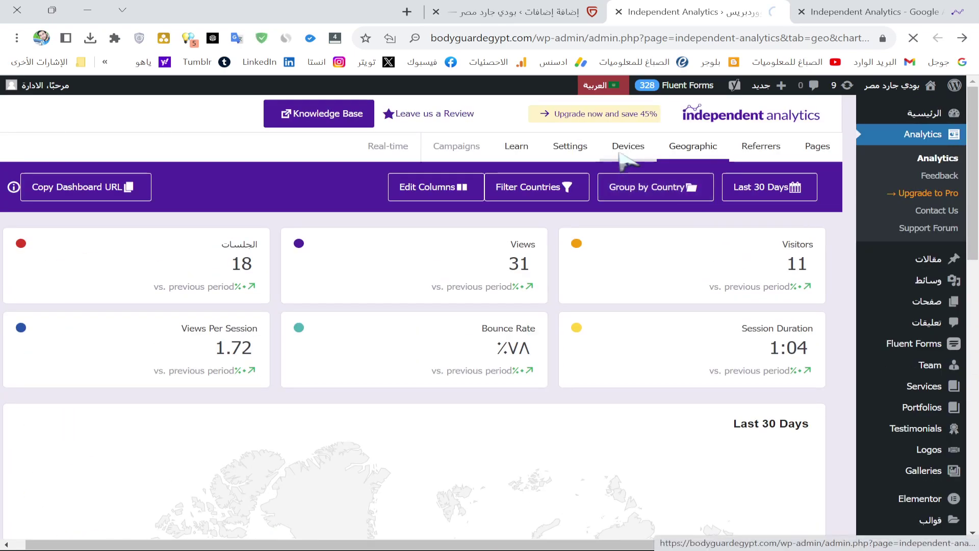
{"action": "left_click", "coordinate": [621, 153]}
{"action": "scroll", "coordinate": [763, 332], "scroll_direction": "down", "scroll_amount": 3}
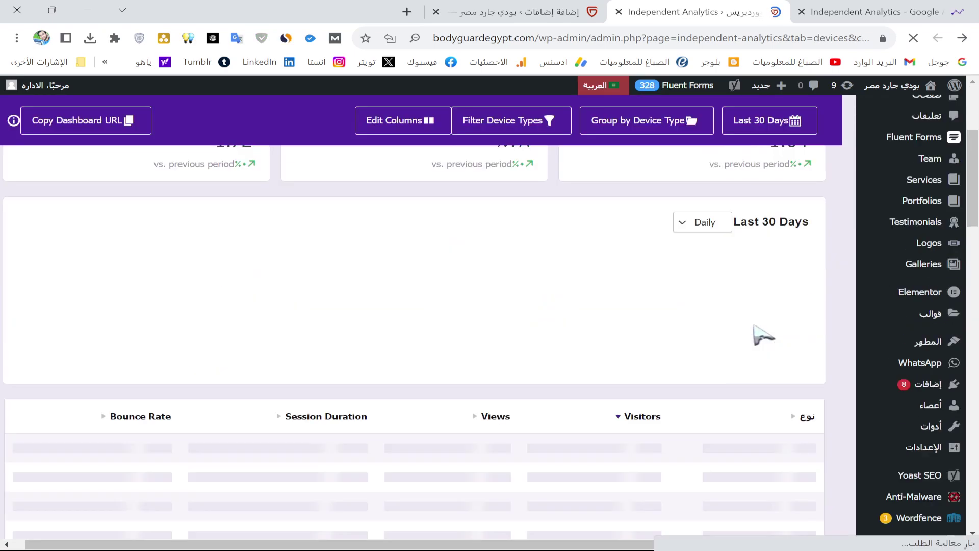
{"action": "scroll", "coordinate": [765, 337], "scroll_direction": "down", "scroll_amount": 2}
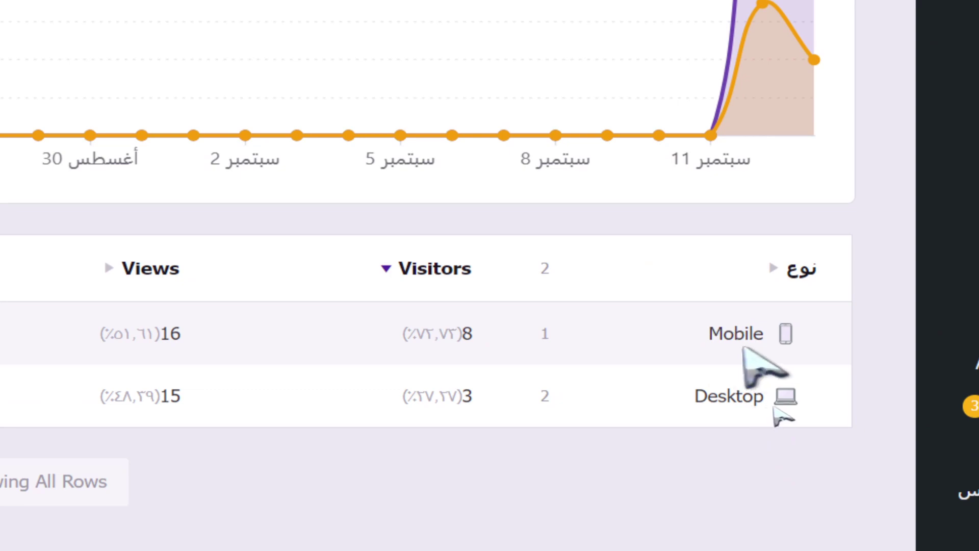
Highlight the Mobile and Desktop device types and the session duration of the Mobile row in turn
{"action": "left_click_drag", "start_coordinate": [701, 334], "coordinate": [774, 341]}
{"action": "left_click_drag", "start_coordinate": [695, 397], "coordinate": [765, 403]}
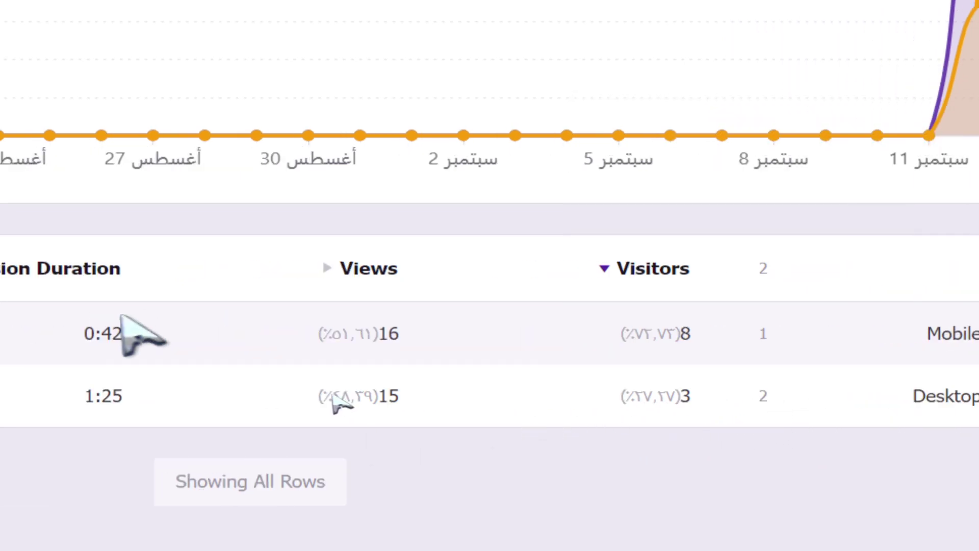
{"action": "left_click_drag", "start_coordinate": [66, 334], "coordinate": [45, 332]}
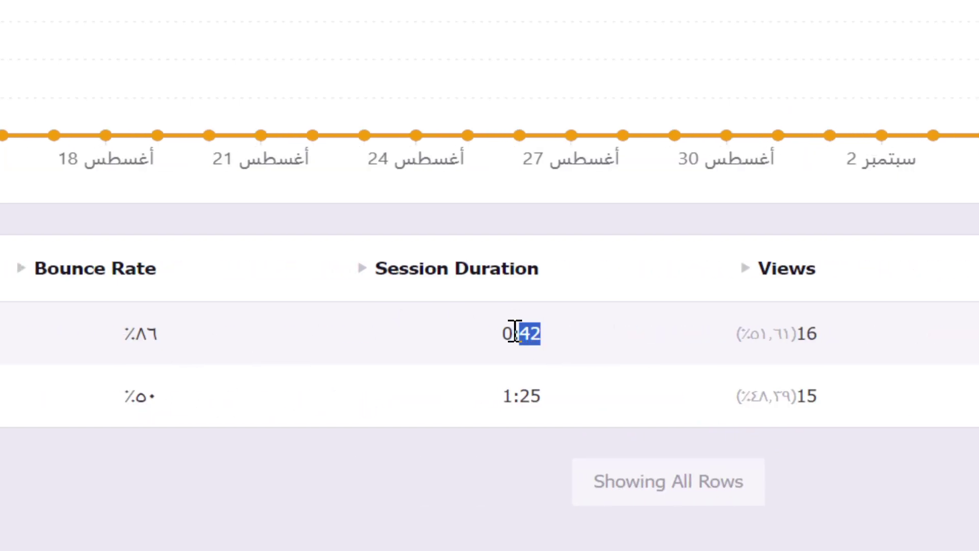
{"action": "left_click", "coordinate": [485, 464]}
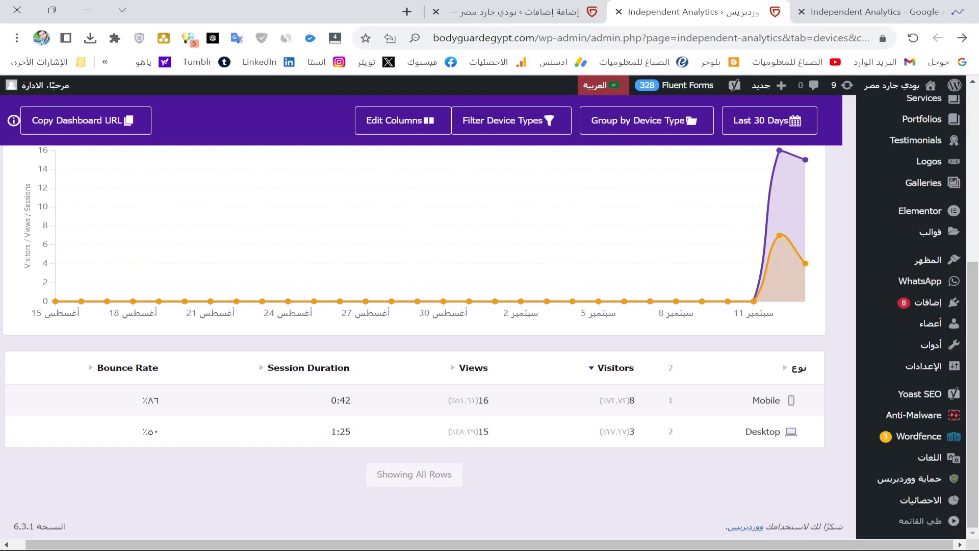
Open the plugin's Settings page and review the options under Basic Settings
{"action": "scroll", "coordinate": [515, 365], "scroll_direction": "up", "scroll_amount": 6}
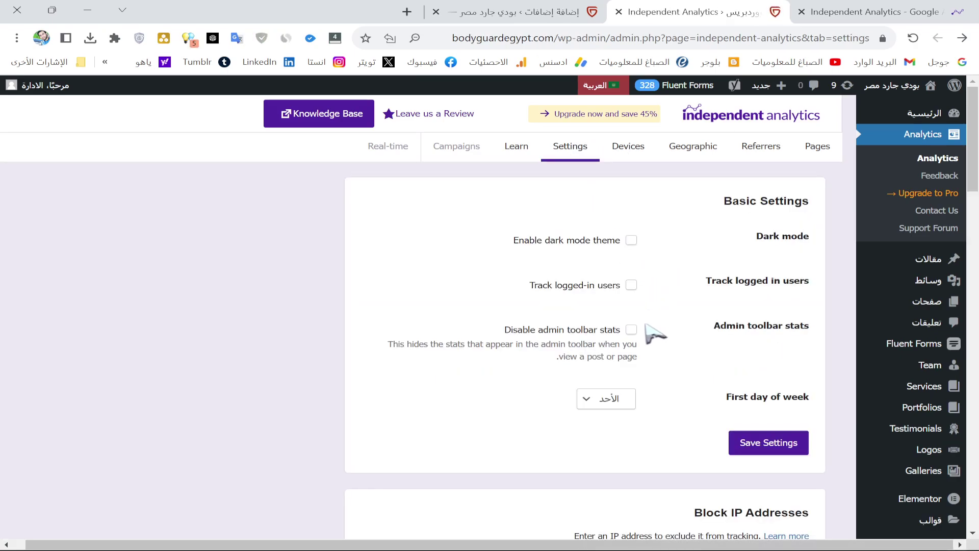
{"action": "scroll", "coordinate": [647, 320], "scroll_direction": "down", "scroll_amount": 1}
{"action": "scroll", "coordinate": [637, 181], "scroll_direction": "up", "scroll_amount": 1}
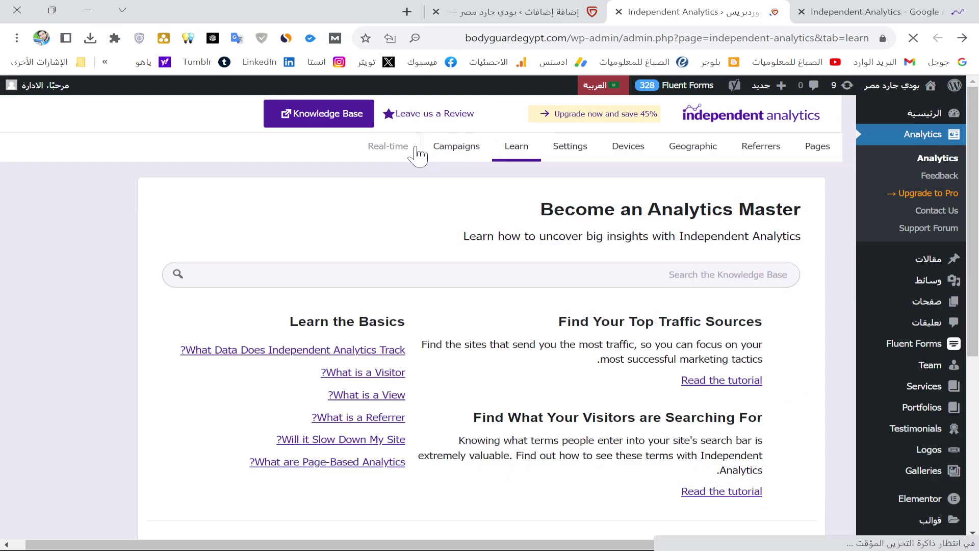
Open the Learn page, highlight the Real-time label to show its translation, and clear the highlight
{"action": "mouse_move", "coordinate": [387, 153]}
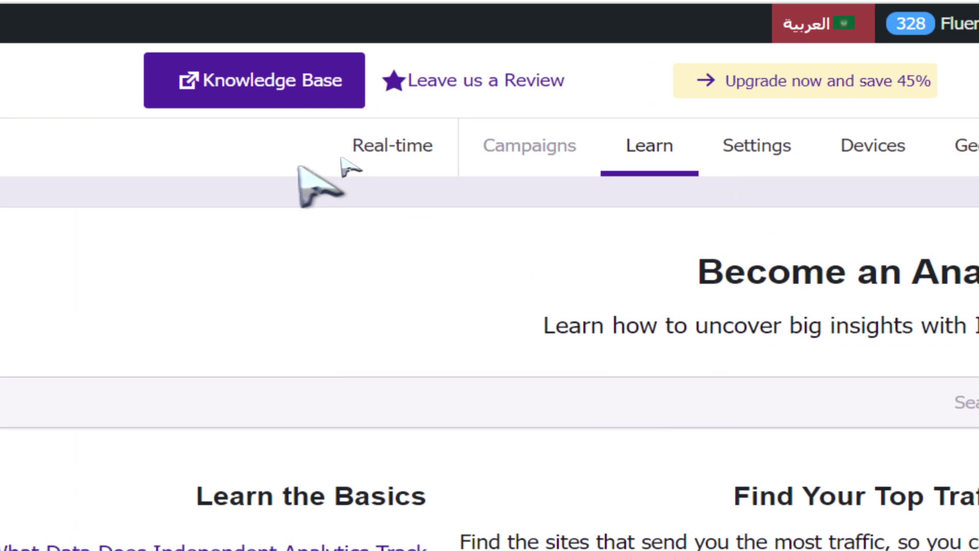
{"action": "left_click_drag", "start_coordinate": [349, 152], "coordinate": [483, 153]}
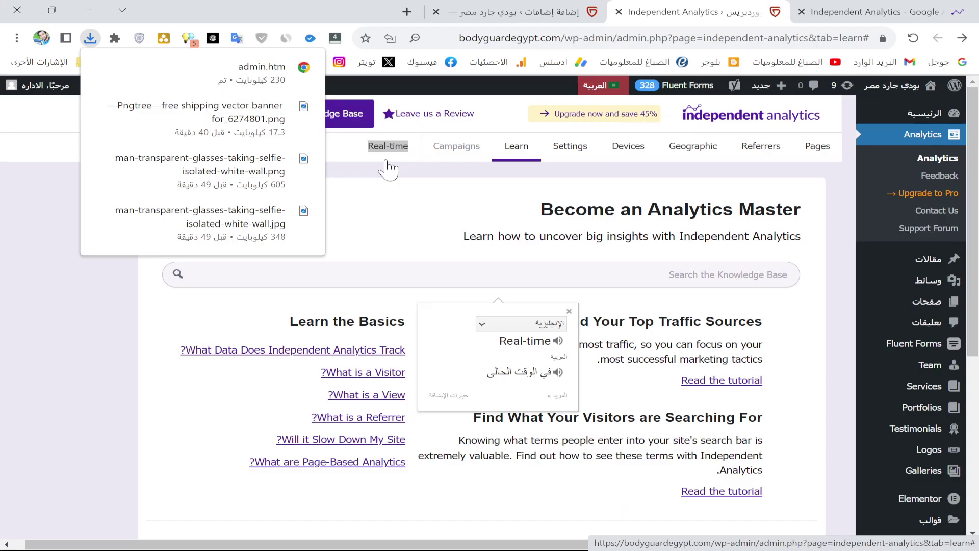
{"action": "mouse_move", "coordinate": [385, 148]}
{"action": "left_click", "coordinate": [317, 157]}
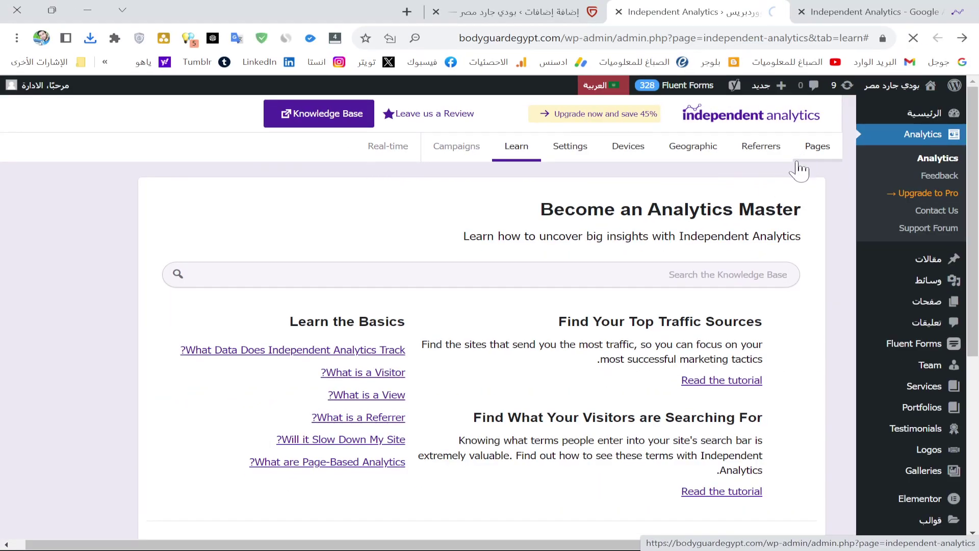
Open the Pages report and review its visitor chart and the table of viewed pages
{"action": "left_click", "coordinate": [798, 163]}
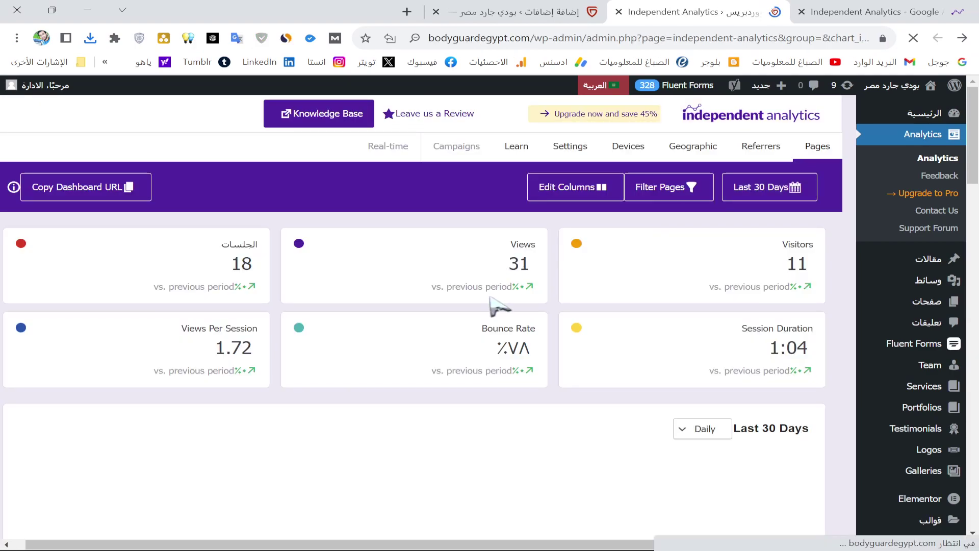
{"action": "scroll", "coordinate": [561, 314], "scroll_direction": "down", "scroll_amount": 5}
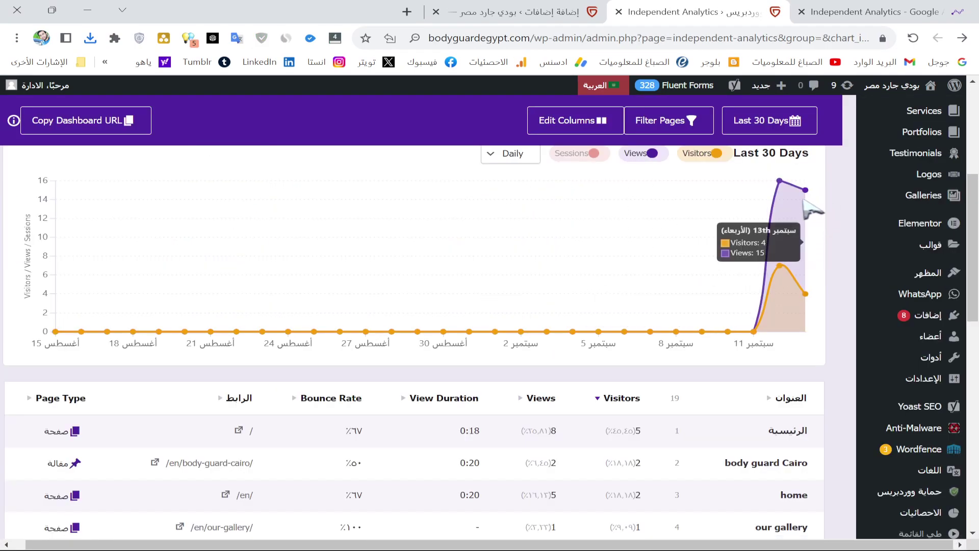
{"action": "scroll", "coordinate": [810, 207], "scroll_direction": "down", "scroll_amount": 3}
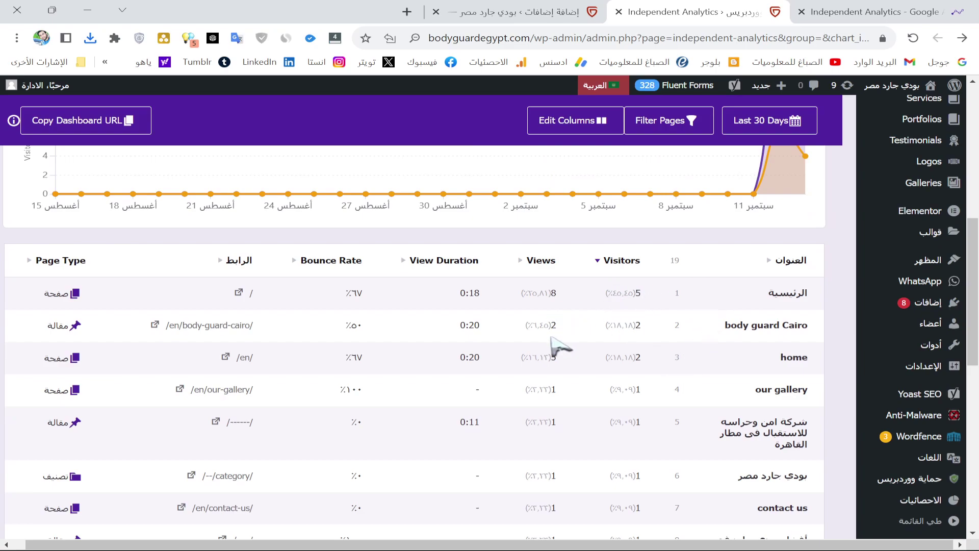
{"action": "scroll", "coordinate": [612, 372], "scroll_direction": "down", "scroll_amount": 3}
{"action": "scroll", "coordinate": [684, 326], "scroll_direction": "up", "scroll_amount": 12}
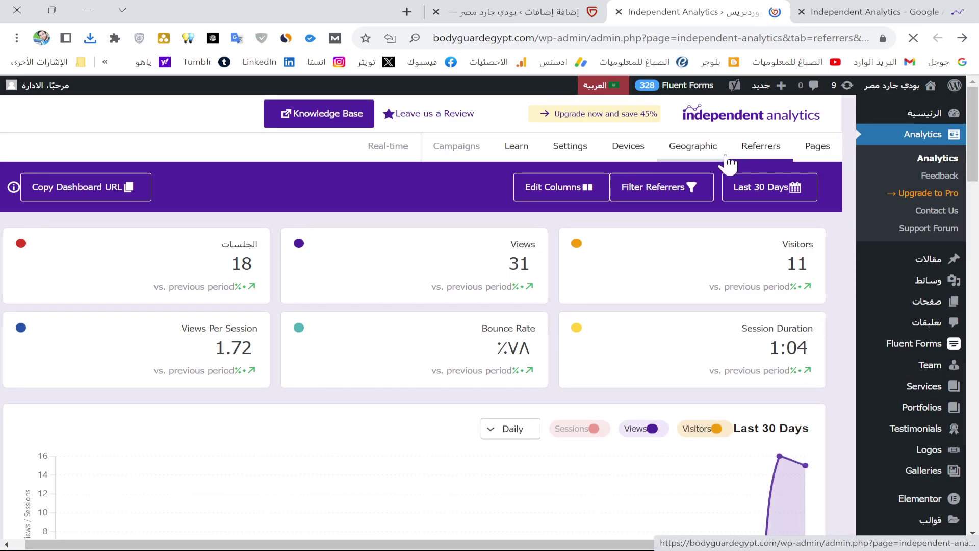
Open the Geographic report and check the plugin's website at independentwp.com before returning to the report
{"action": "left_click", "coordinate": [693, 148]}
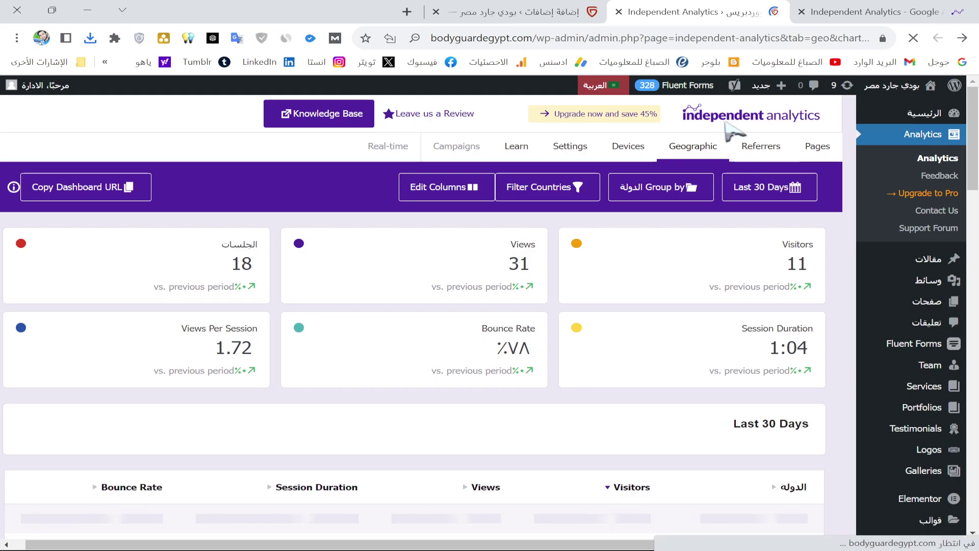
{"action": "left_click", "coordinate": [837, 11]}
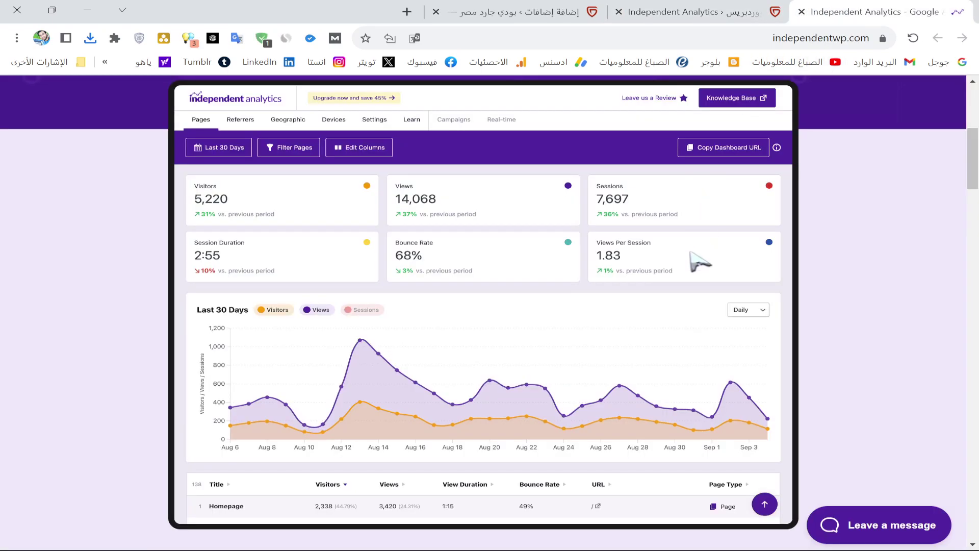
{"action": "scroll", "coordinate": [851, 217], "scroll_direction": "up", "scroll_amount": 3}
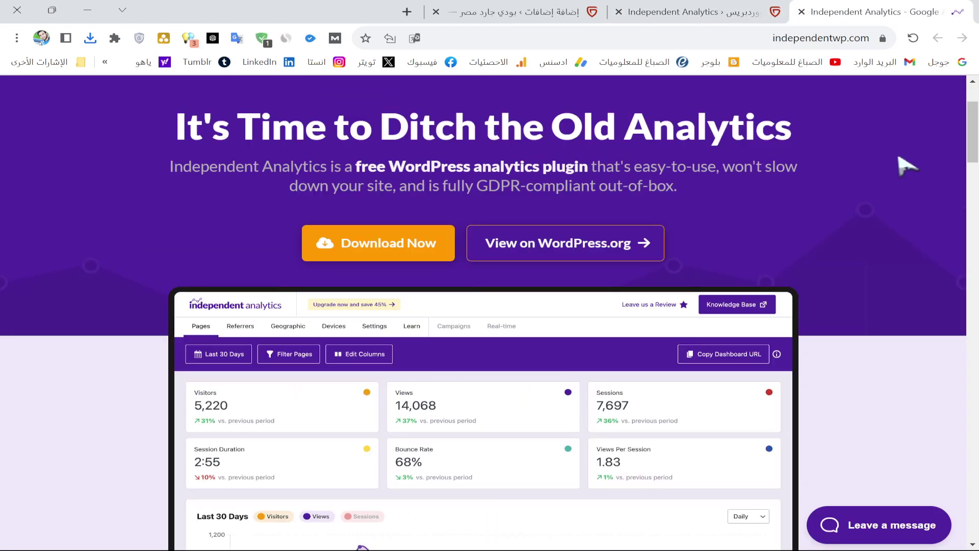
{"action": "left_click", "coordinate": [739, 10]}
{"action": "scroll", "coordinate": [600, 287], "scroll_direction": "up", "scroll_amount": 3}
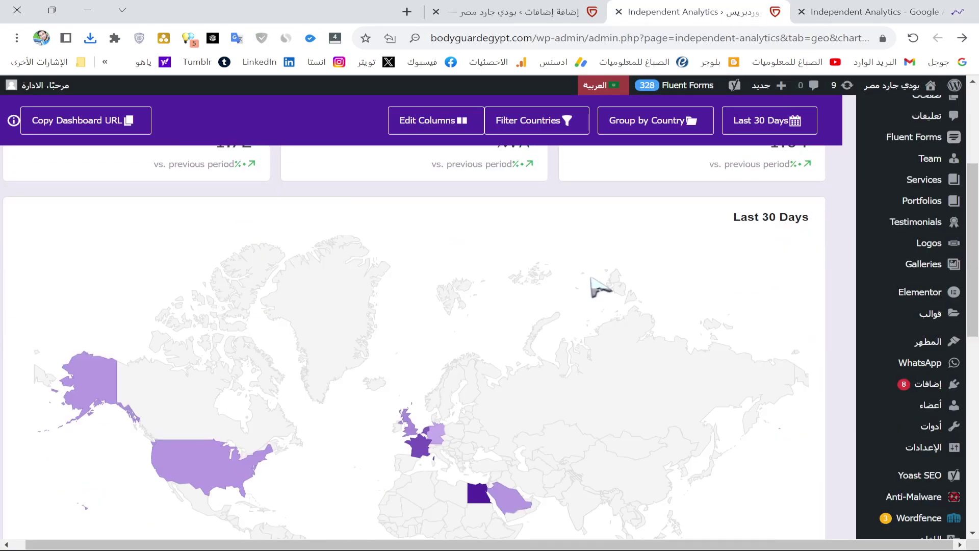
Examine the Geographic world map, bringing up the visitor details for the United States and France
{"action": "scroll", "coordinate": [416, 306], "scroll_direction": "down", "scroll_amount": 6}
{"action": "scroll", "coordinate": [408, 329], "scroll_direction": "up", "scroll_amount": 5}
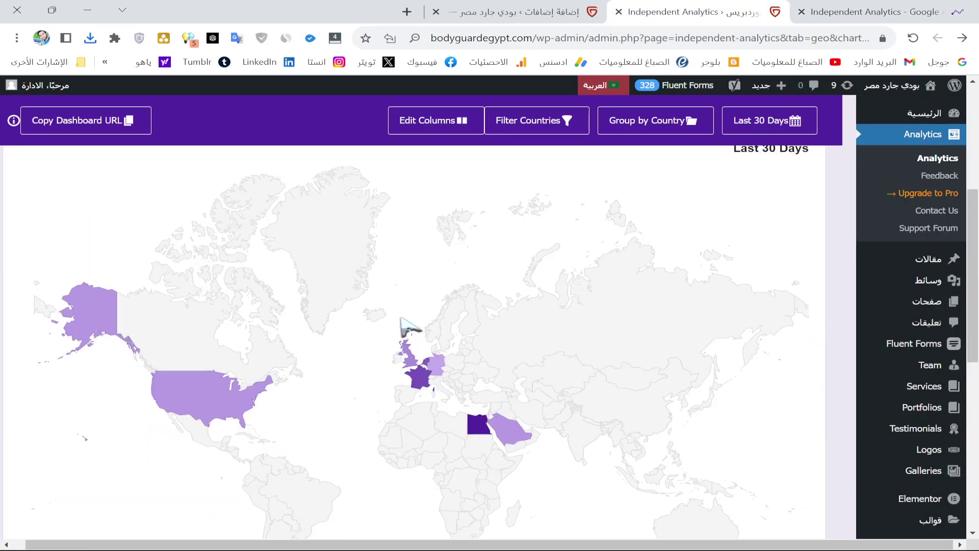
{"action": "scroll", "coordinate": [382, 338], "scroll_direction": "up", "scroll_amount": 2}
{"action": "scroll", "coordinate": [380, 342], "scroll_direction": "down", "scroll_amount": 2}
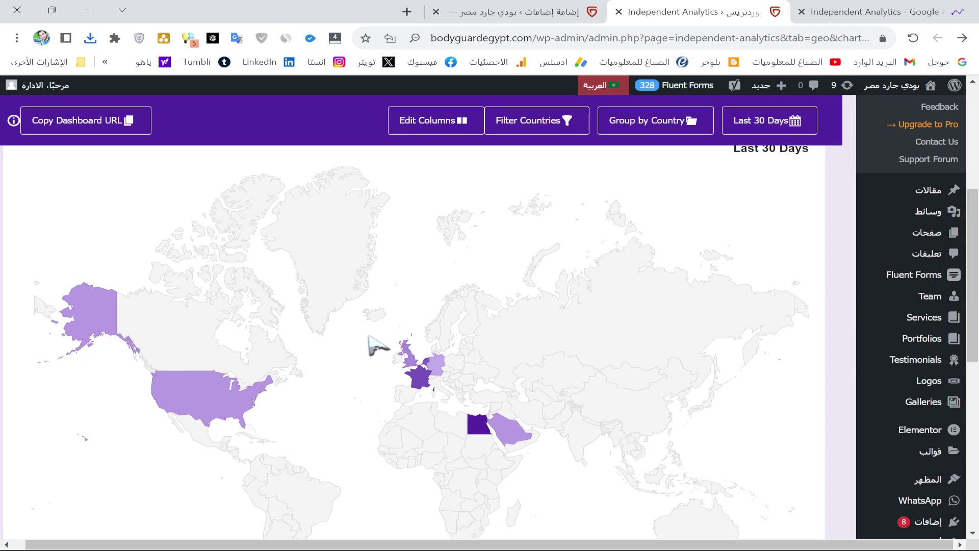
{"action": "scroll", "coordinate": [306, 285], "scroll_direction": "down", "scroll_amount": 4}
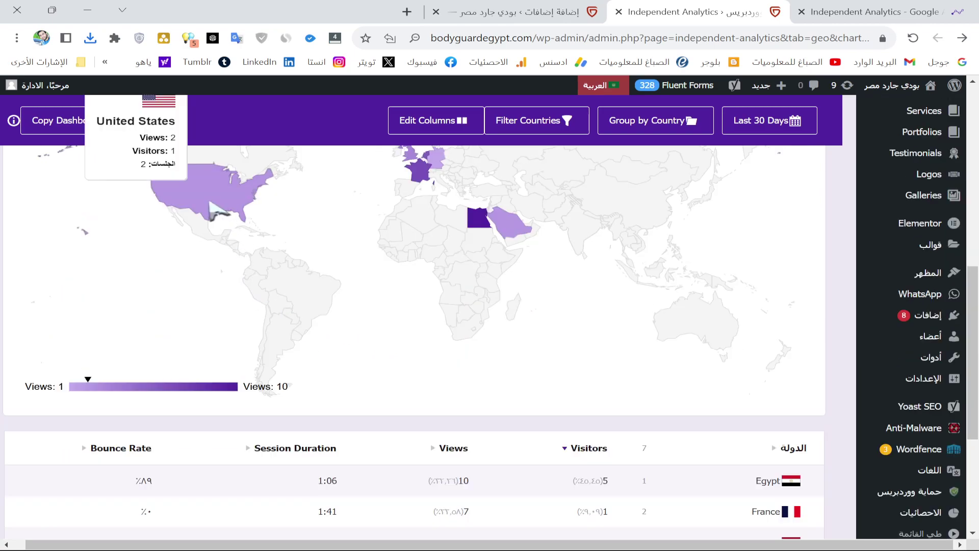
{"action": "scroll", "coordinate": [255, 281], "scroll_direction": "down", "scroll_amount": 2}
{"action": "scroll", "coordinate": [260, 281], "scroll_direction": "up", "scroll_amount": 6}
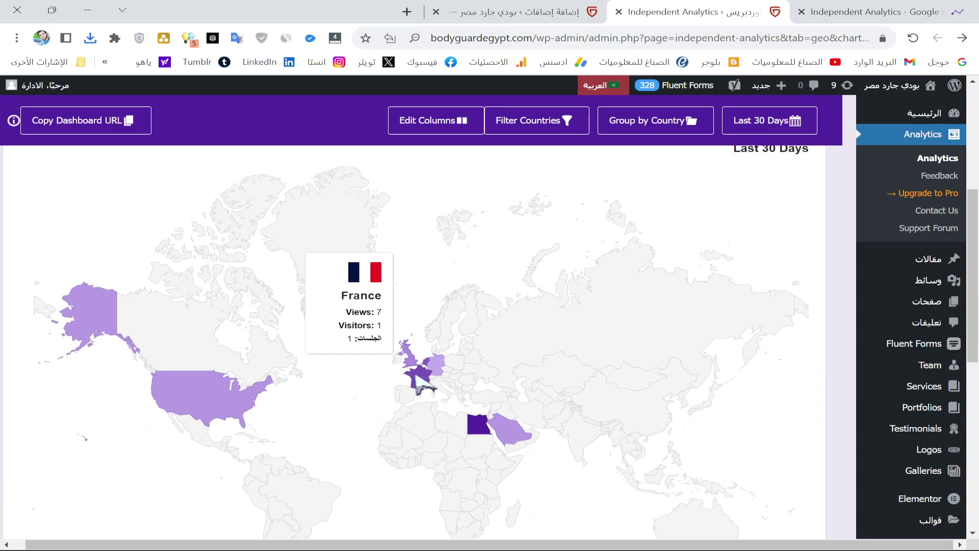
Bring up Egypt's details on the map and compare the shaded countries with the country table below it
{"action": "scroll", "coordinate": [418, 377], "scroll_direction": "down", "scroll_amount": 1}
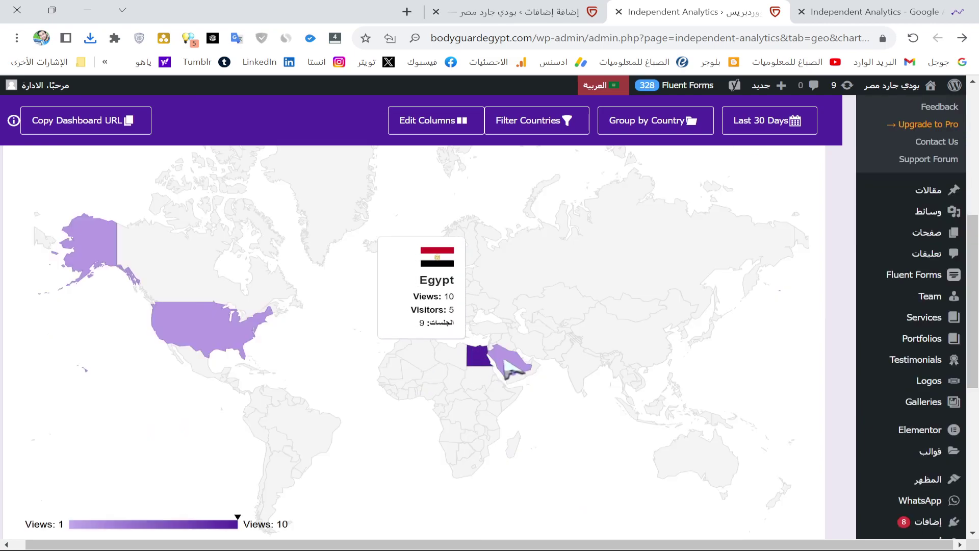
{"action": "scroll", "coordinate": [505, 357], "scroll_direction": "down", "scroll_amount": 2}
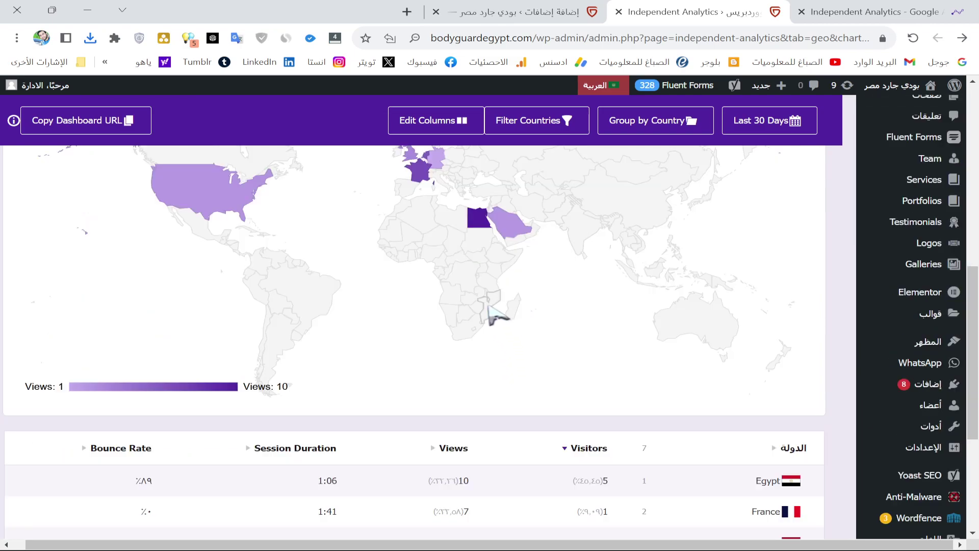
{"action": "scroll", "coordinate": [497, 314], "scroll_direction": "down", "scroll_amount": 3}
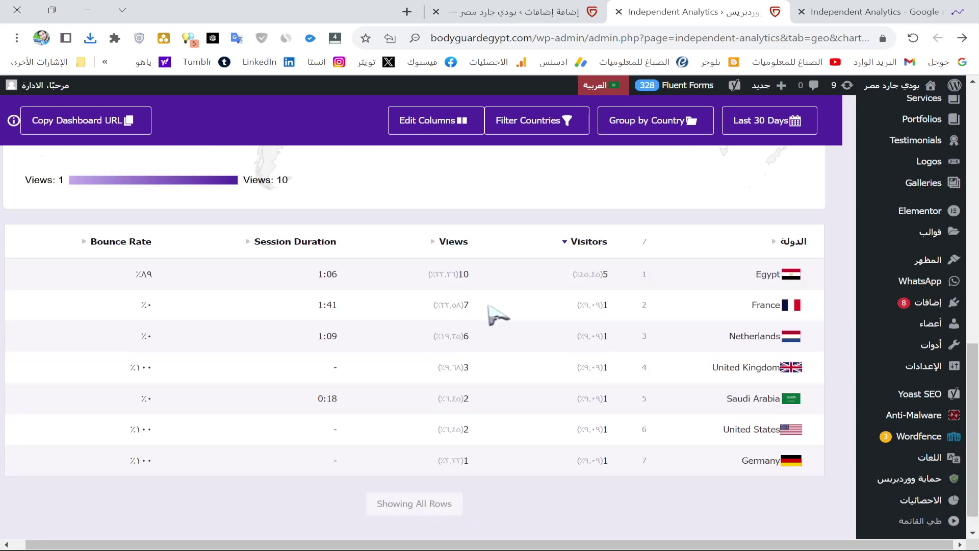
{"action": "scroll", "coordinate": [497, 314], "scroll_direction": "up", "scroll_amount": 5}
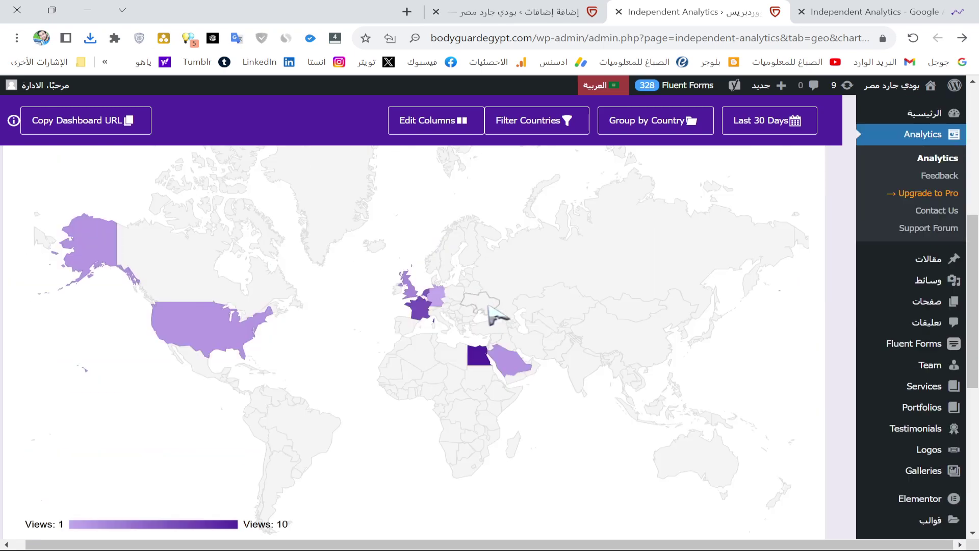
{"action": "scroll", "coordinate": [555, 320], "scroll_direction": "down", "scroll_amount": 5}
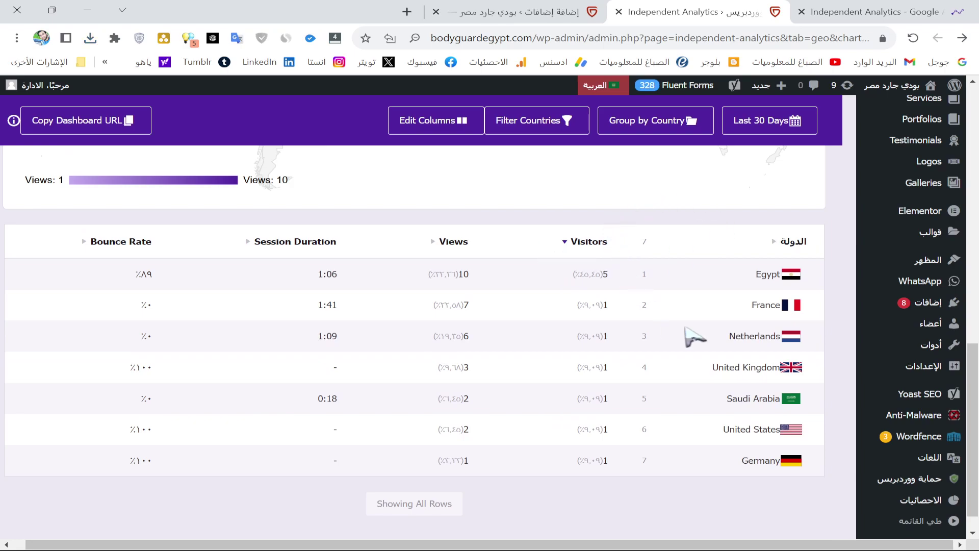
{"action": "scroll", "coordinate": [703, 388], "scroll_direction": "down", "scroll_amount": 1}
{"action": "scroll", "coordinate": [714, 403], "scroll_direction": "up", "scroll_amount": 3}
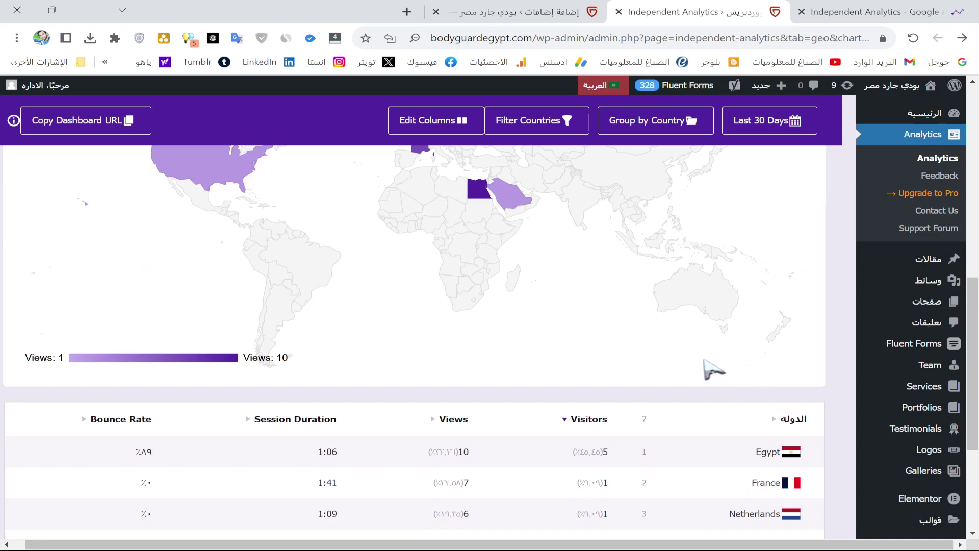
{"action": "scroll", "coordinate": [714, 370], "scroll_direction": "up", "scroll_amount": 3}
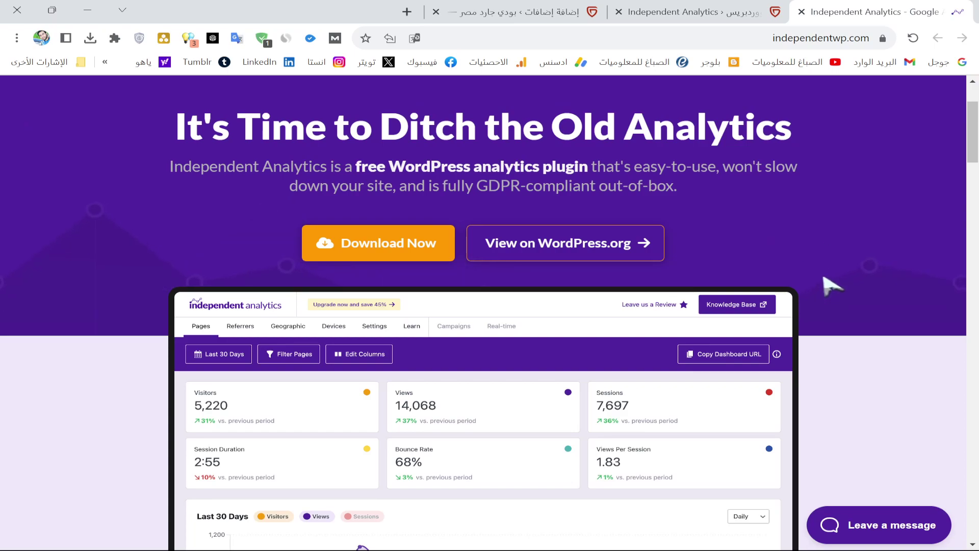
Look over the sample analytics dashboard shown on the plugin's website at independentwp.com
{"action": "scroll", "coordinate": [831, 284], "scroll_direction": "down", "scroll_amount": 3}
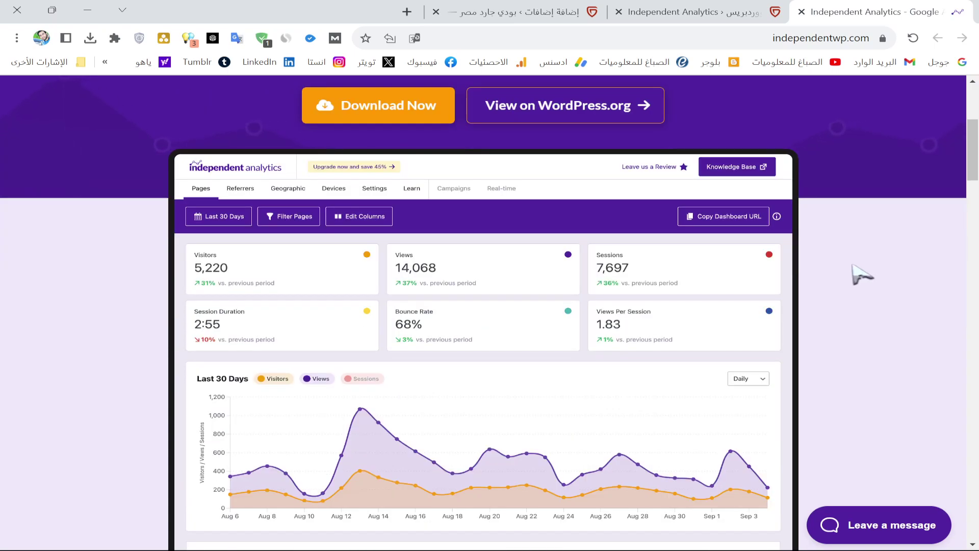
{"action": "scroll", "coordinate": [861, 276], "scroll_direction": "down", "scroll_amount": 2}
{"action": "scroll", "coordinate": [852, 260], "scroll_direction": "up", "scroll_amount": 3}
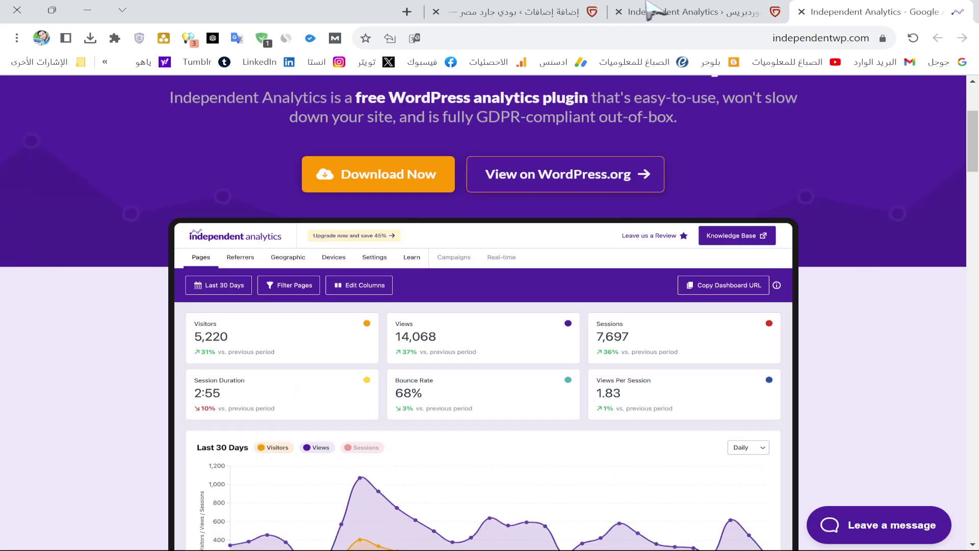
Revisit the Geographic report's map and bring up the Independent Analytics entry in the WordPress plugin search results
{"action": "left_click", "coordinate": [643, 15]}
{"action": "scroll", "coordinate": [504, 306], "scroll_direction": "down", "scroll_amount": 5}
{"action": "scroll", "coordinate": [505, 311], "scroll_direction": "up", "scroll_amount": 8}
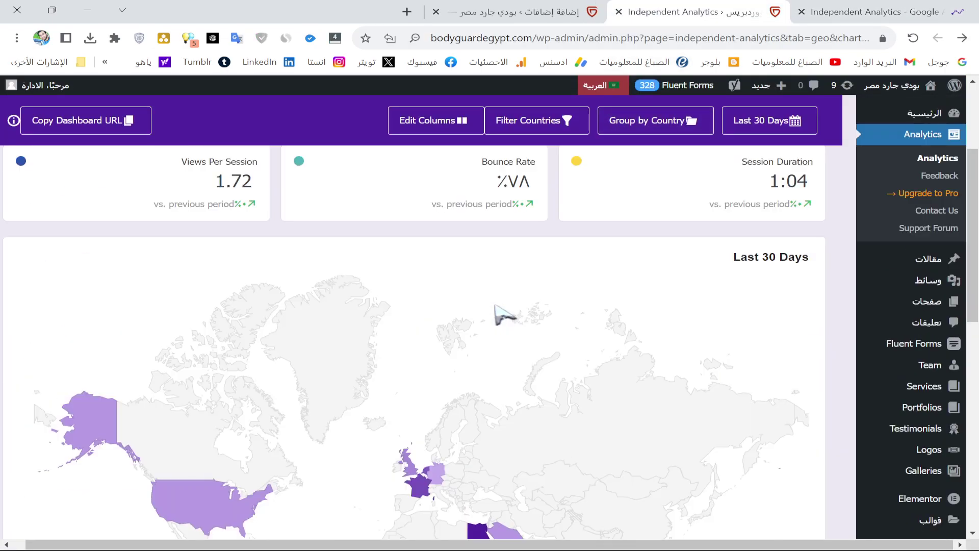
{"action": "left_click", "coordinate": [520, 11]}
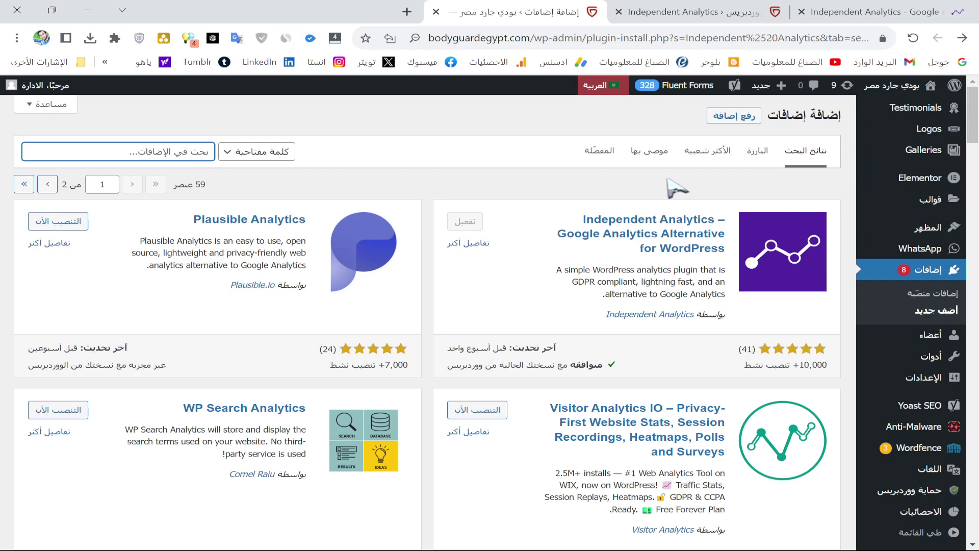
Return to the Geographic report and review its summary cards and world map
{"action": "left_click", "coordinate": [698, 11]}
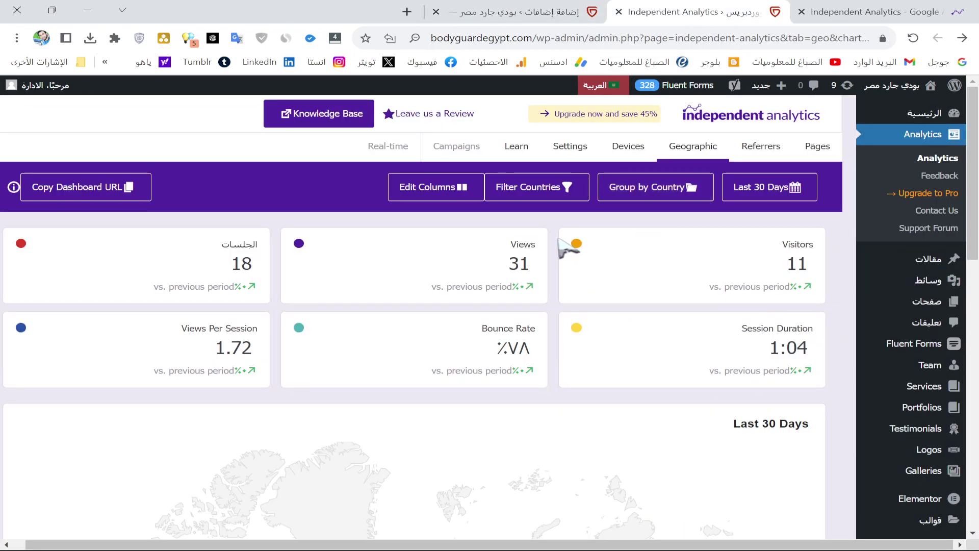
{"action": "scroll", "coordinate": [566, 247], "scroll_direction": "down", "scroll_amount": 3}
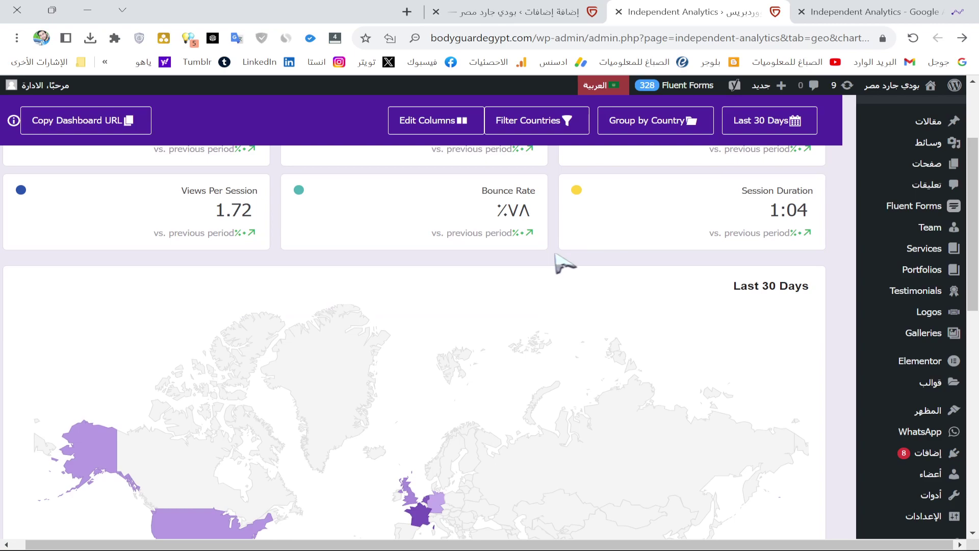
{"action": "scroll", "coordinate": [555, 254], "scroll_direction": "up", "scroll_amount": 3}
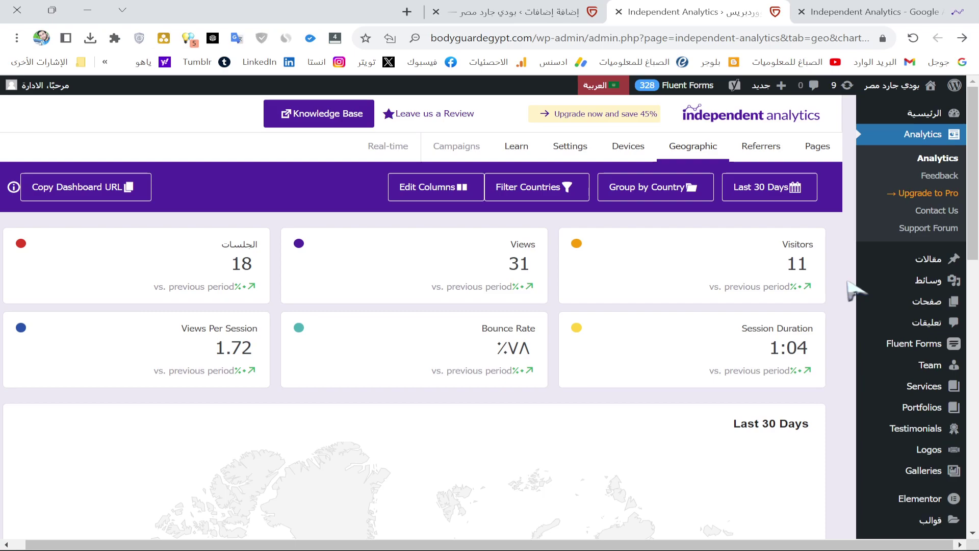
{"action": "scroll", "coordinate": [846, 332], "scroll_direction": "down", "scroll_amount": 5}
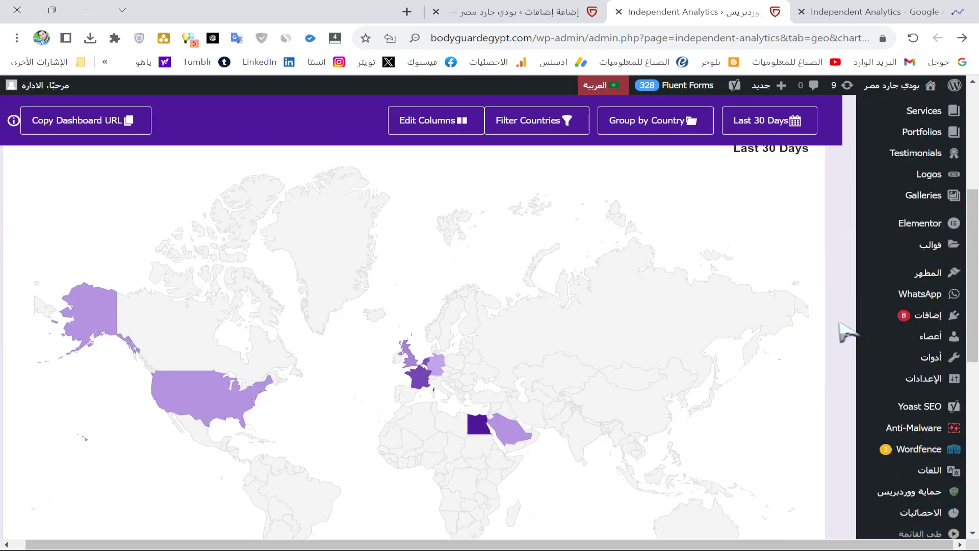
{"action": "scroll", "coordinate": [847, 331], "scroll_direction": "up", "scroll_amount": 6}
Switch back to the Pages report and go over its summary cards, daily chart and page table
{"action": "left_click", "coordinate": [818, 147]}
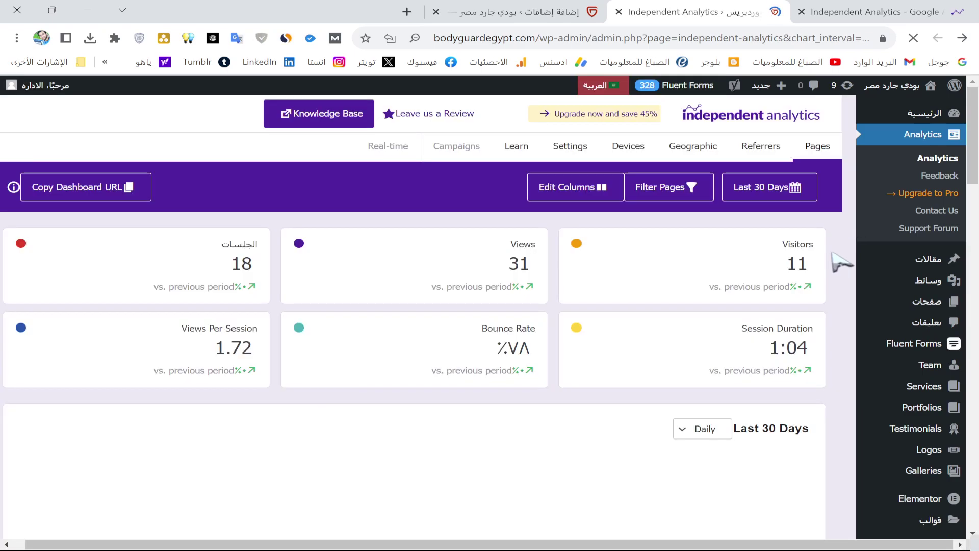
{"action": "scroll", "coordinate": [841, 262], "scroll_direction": "down", "scroll_amount": 3}
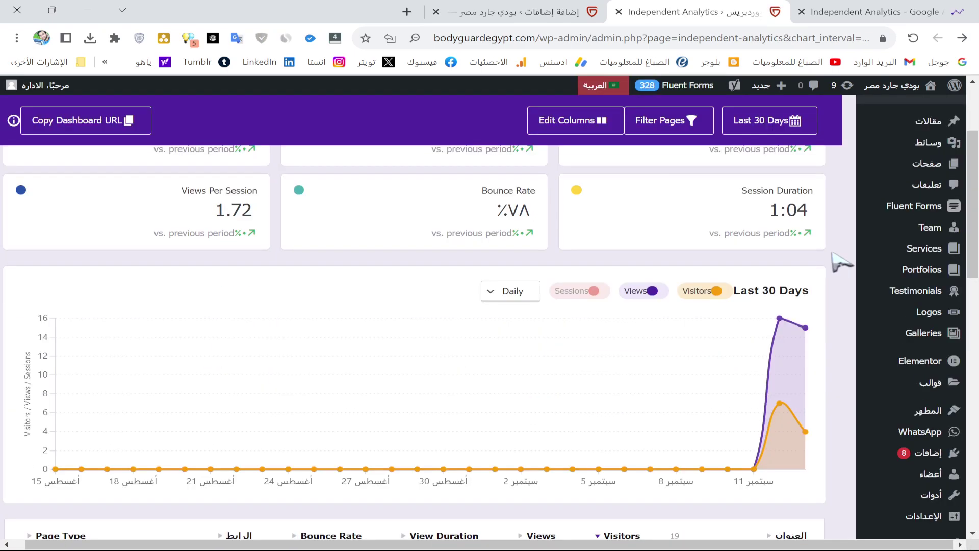
{"action": "scroll", "coordinate": [841, 261], "scroll_direction": "up", "scroll_amount": 3}
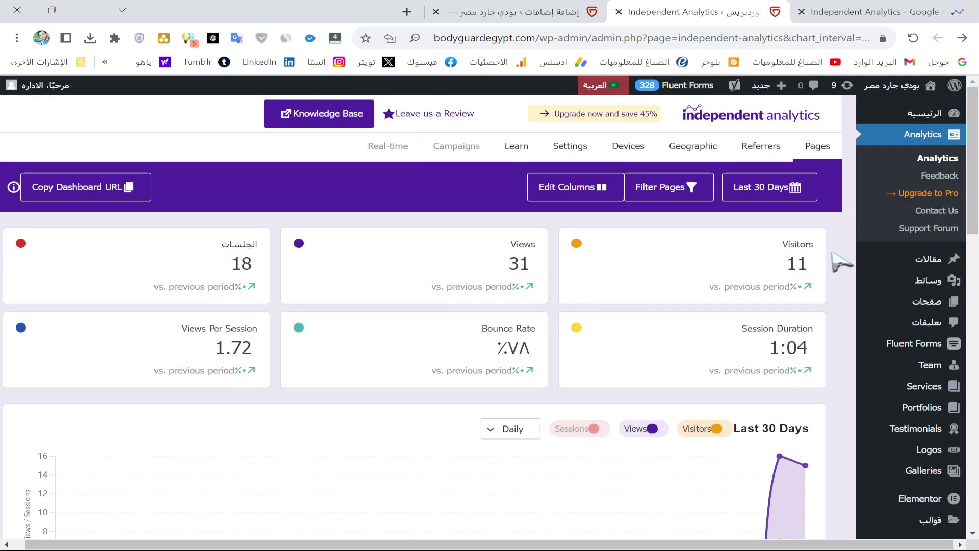
{"action": "scroll", "coordinate": [841, 262], "scroll_direction": "down", "scroll_amount": 6}
{"action": "scroll", "coordinate": [510, 296], "scroll_direction": "down", "scroll_amount": 3}
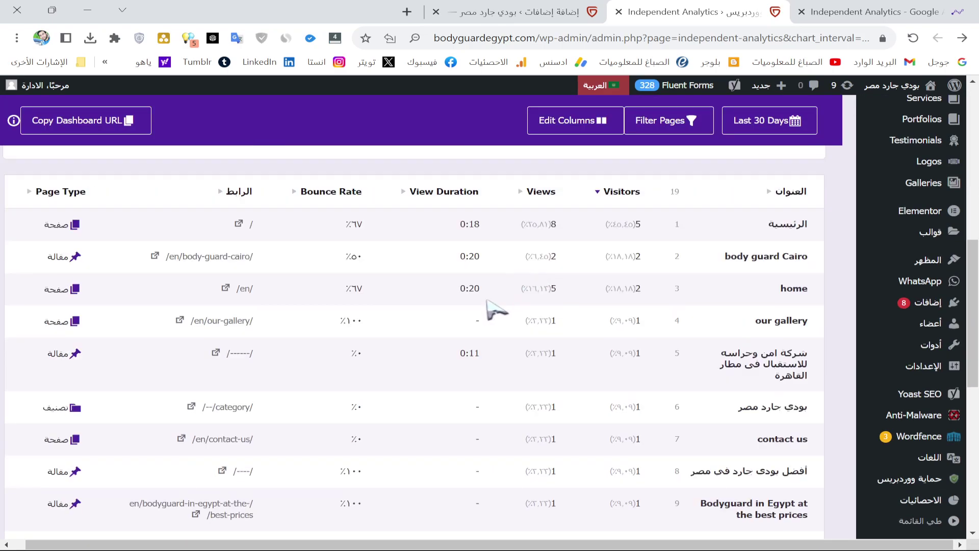
{"action": "scroll", "coordinate": [492, 314], "scroll_direction": "up", "scroll_amount": 8}
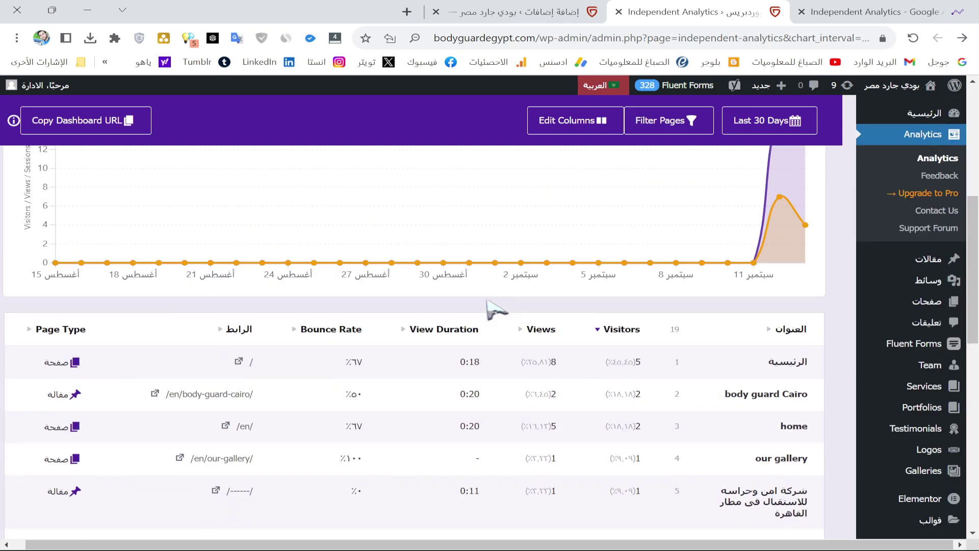
{"action": "scroll", "coordinate": [535, 328], "scroll_direction": "up", "scroll_amount": 1}
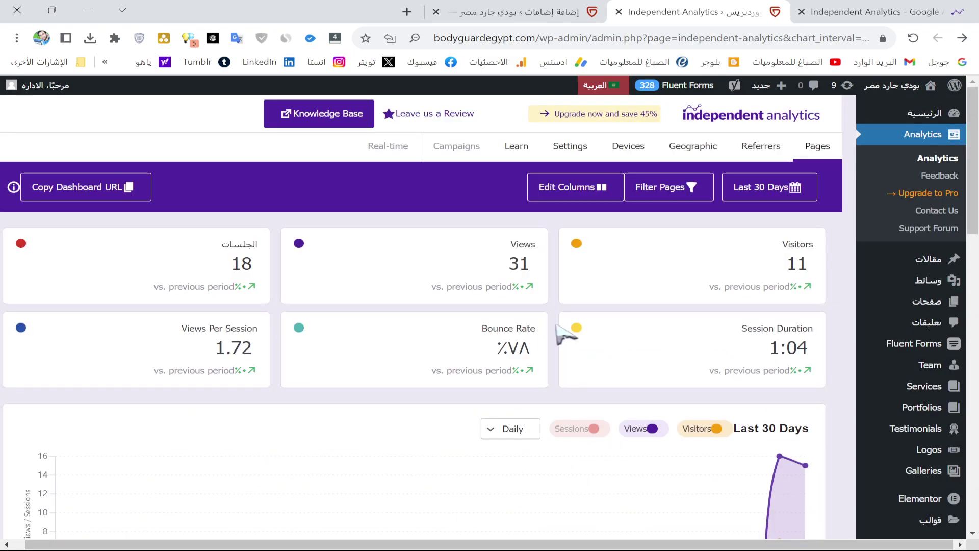